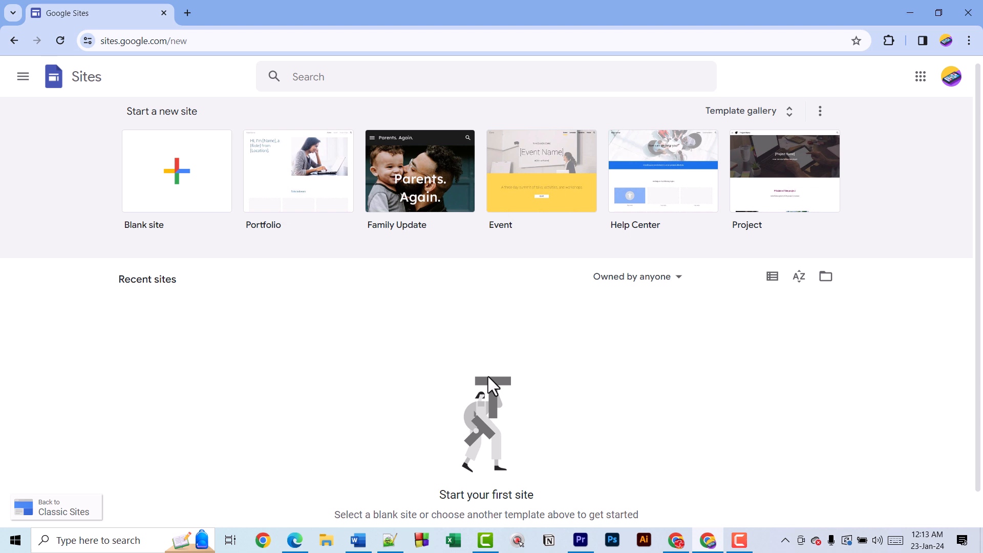
- Create a new blank site from the Google Sites start page
left_click(193, 39)
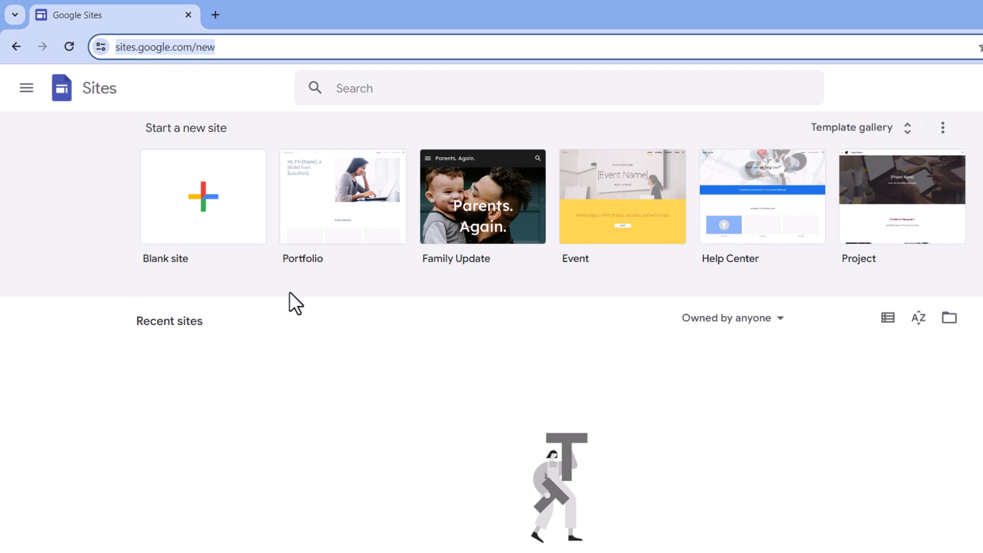
left_click(301, 367)
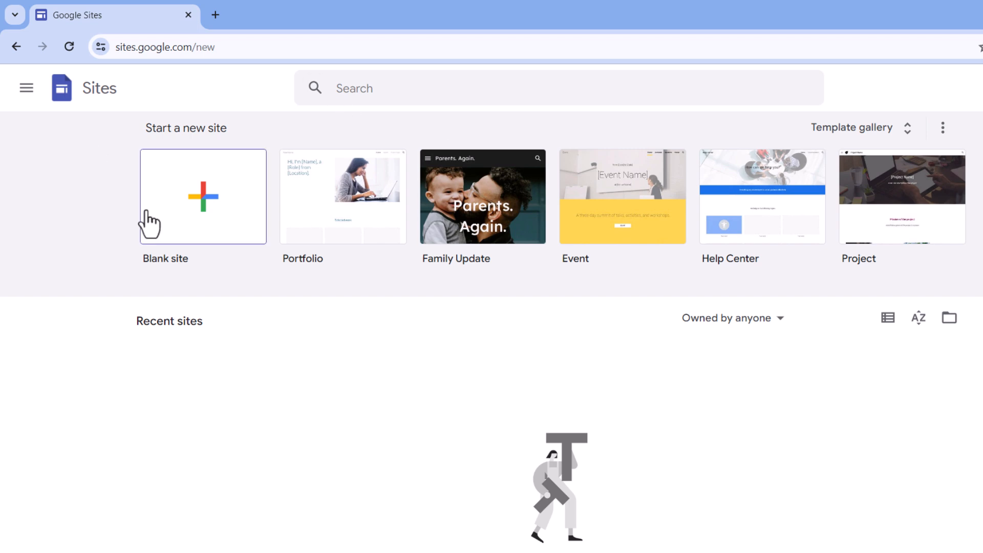
left_click(203, 205)
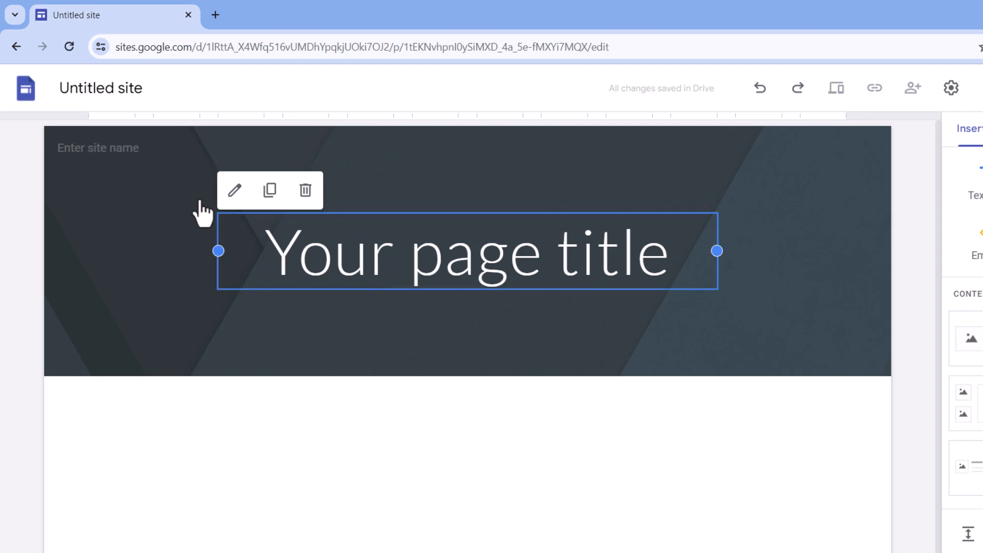
- Name the site document "Rupnagar School Media Bulletin", copying the text from line 2 of the Notepad++ notes
left_click(140, 88)
left_click(150, 105)
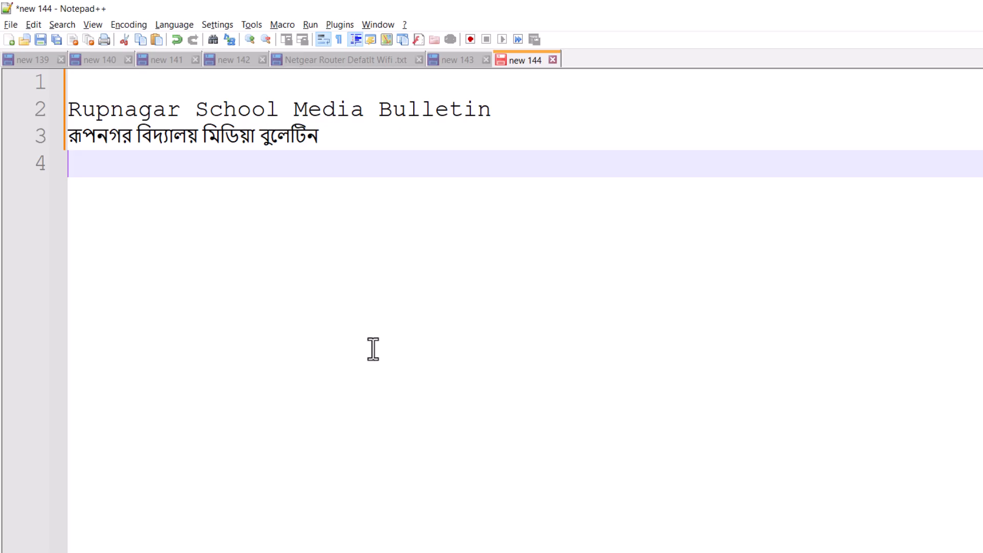
left_click_drag(507, 121, 33, 124)
key("ctrl+c")
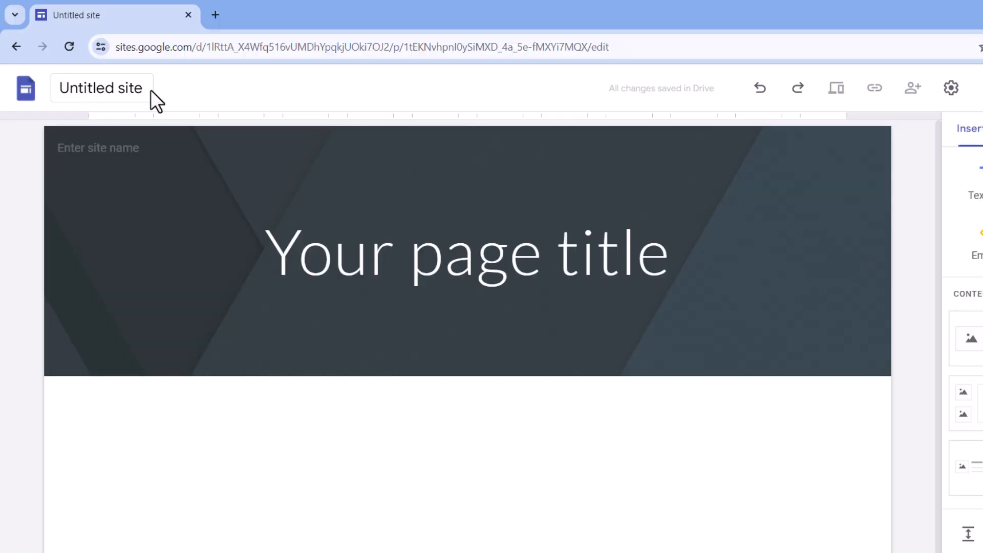
left_click(153, 90)
key("ctrl+v")
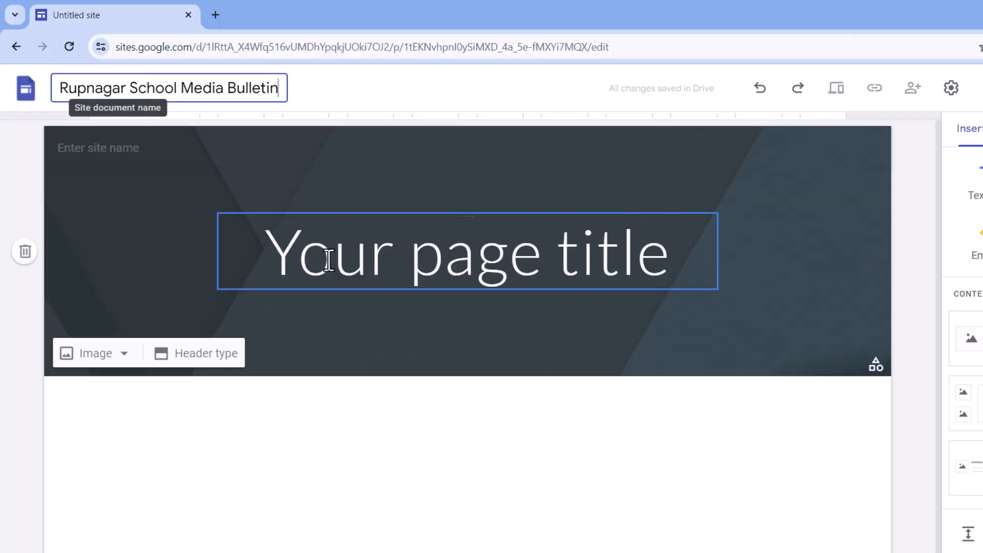
left_click(339, 260)
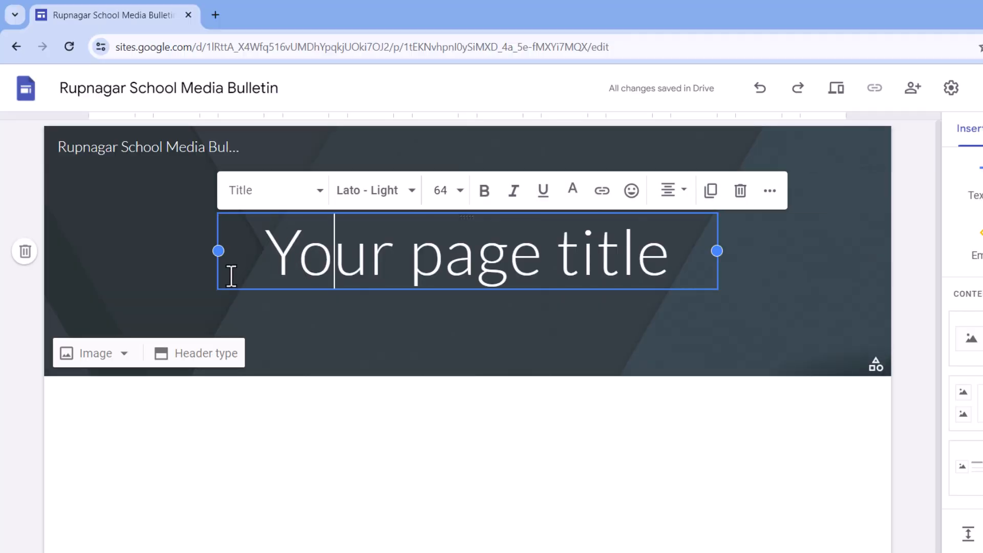
left_click(201, 264)
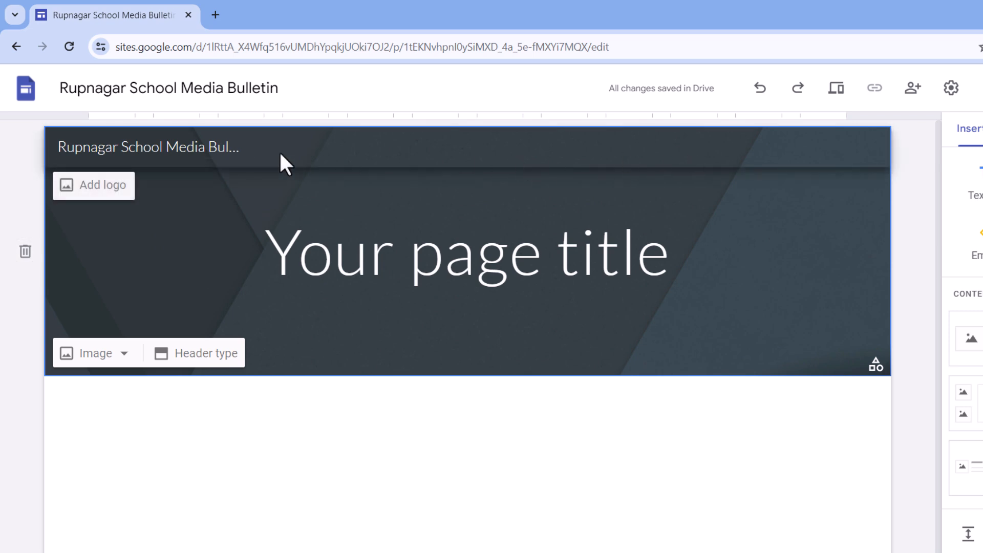
- Upload the DigiTech Sardar logo image from the Google Site folder as the site's logo and close the settings
left_click(109, 189)
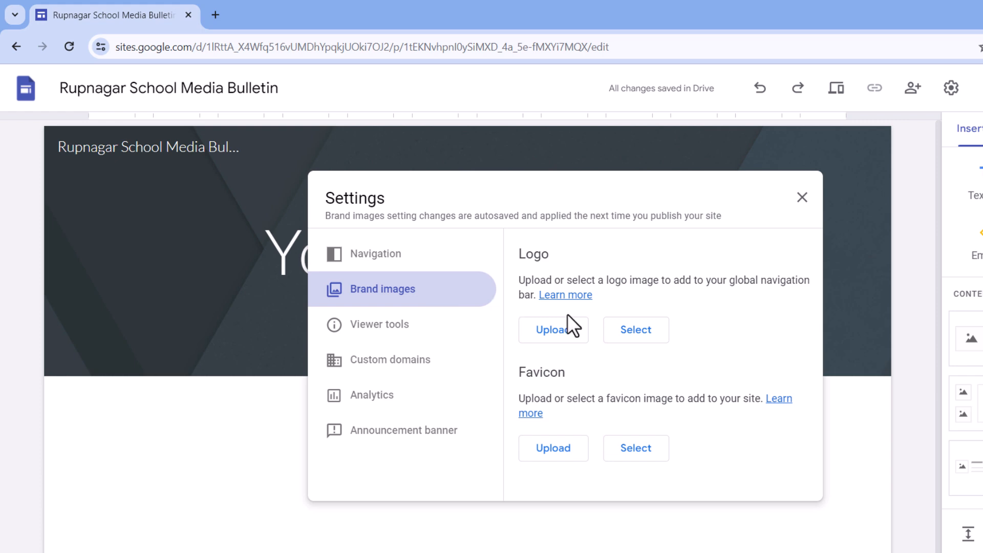
left_click(544, 339)
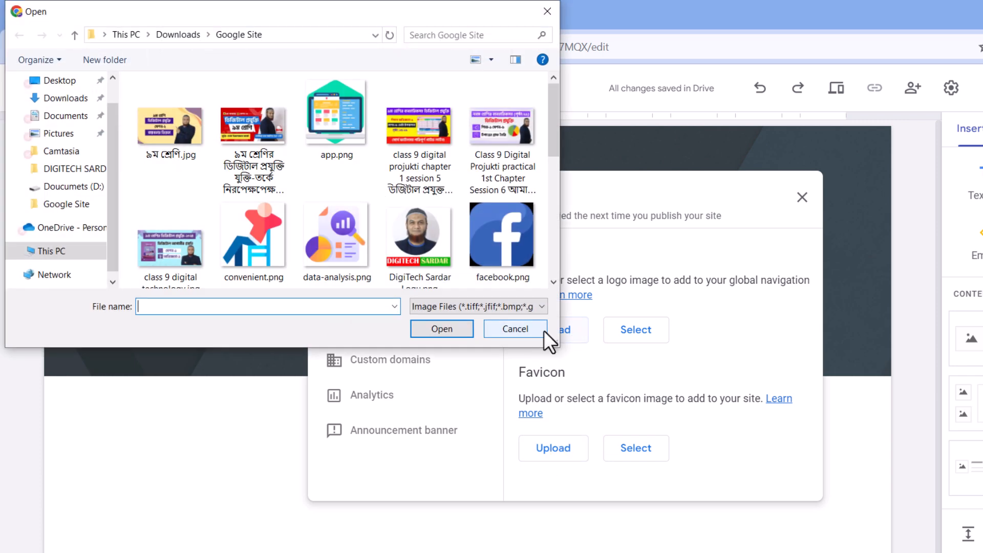
left_click(443, 263)
left_click(435, 324)
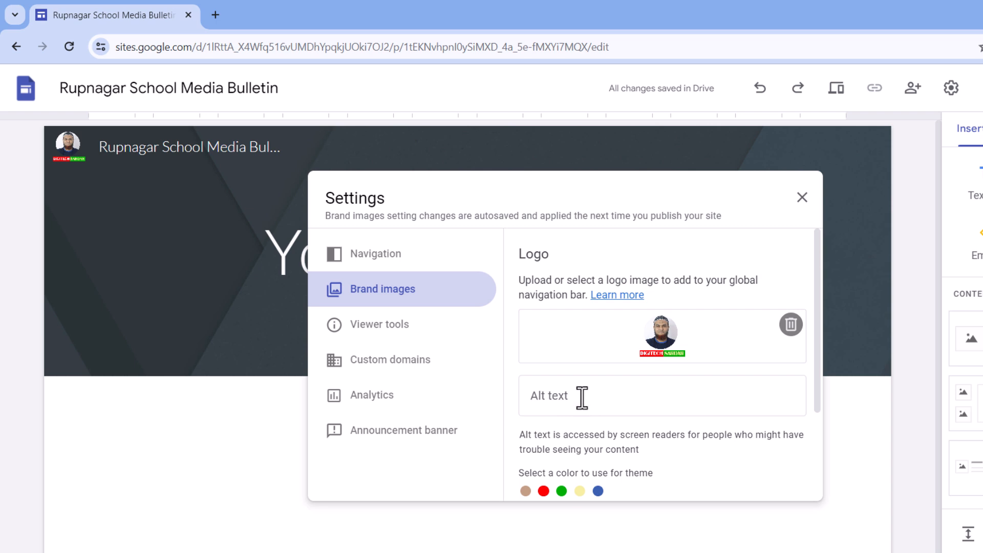
scroll(569, 402, "down", 3)
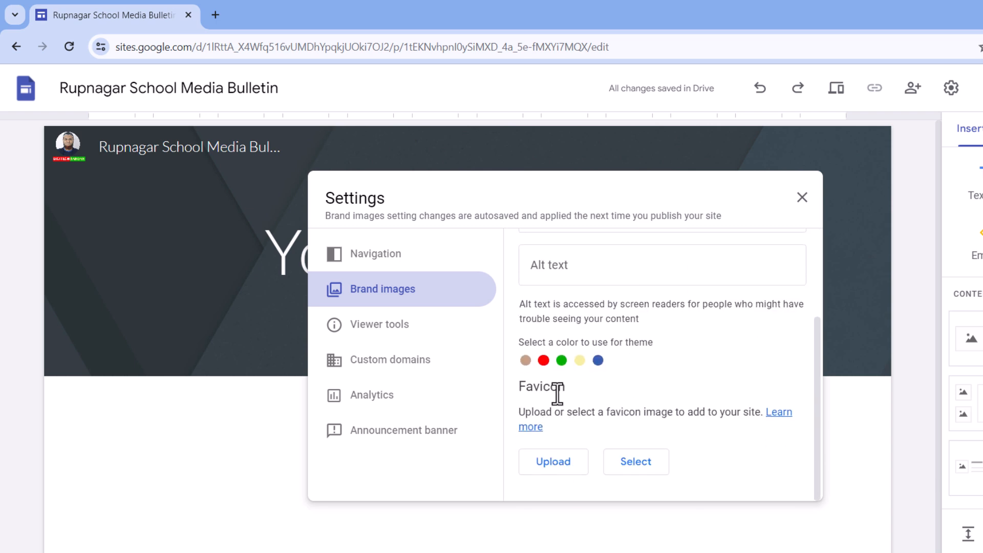
scroll(558, 394, "up", 3)
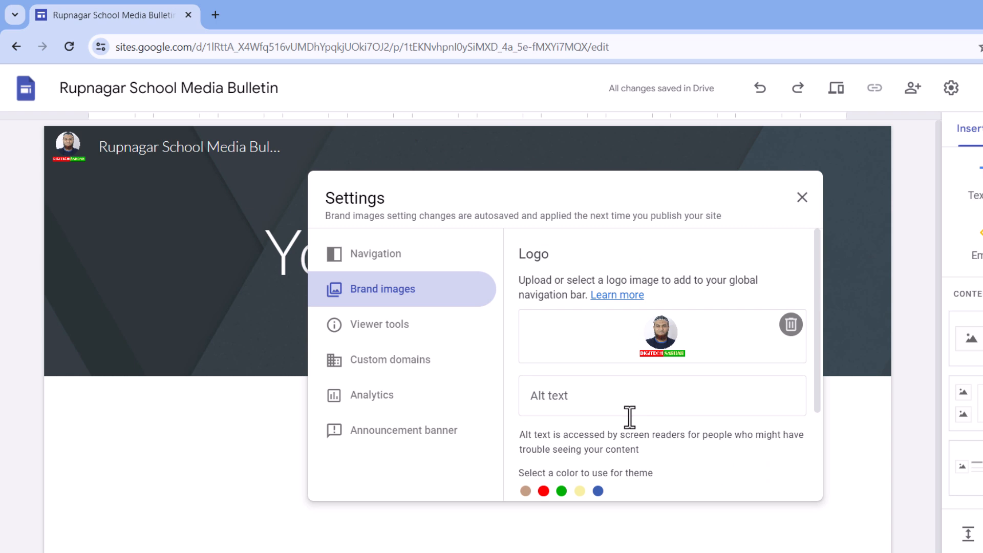
left_click(802, 197)
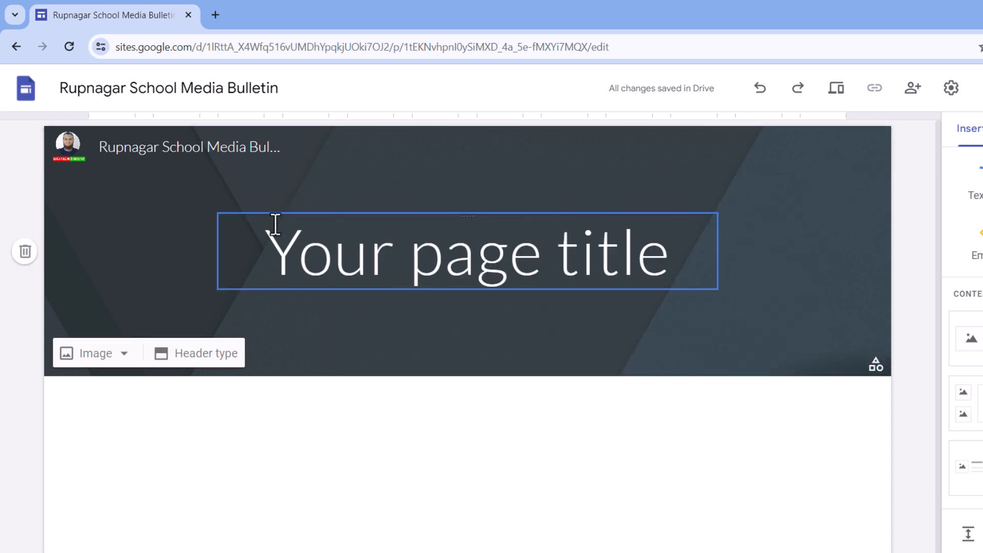
- Replace the page title placeholder with "রূপনগর বিদ্যালয় মিডিয়া বুলেটিন", copied from line 3 of the Notepad++ notes
left_click_drag(277, 254, 685, 253)
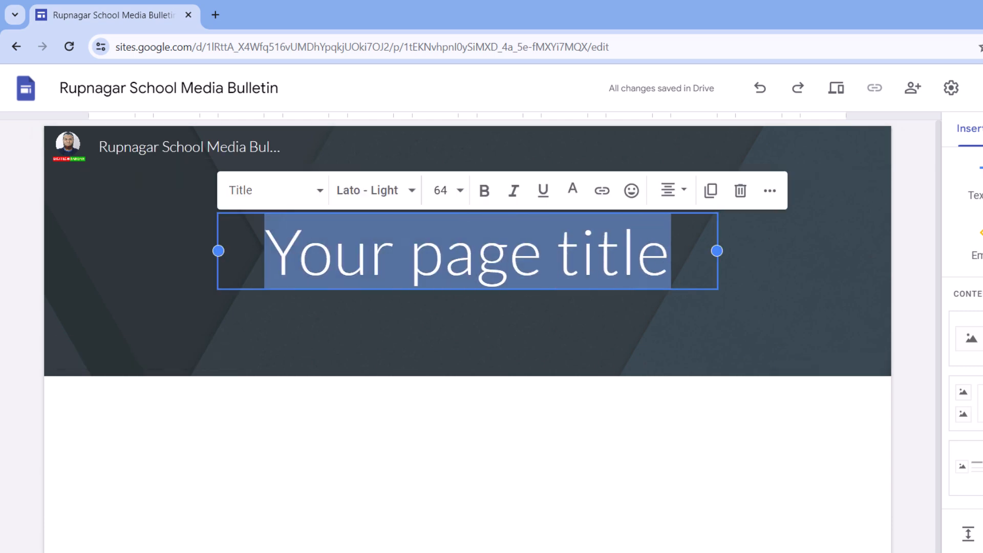
key("alt+Tab")
left_click_drag(327, 137, 8, 142)
key("ctrl+c")
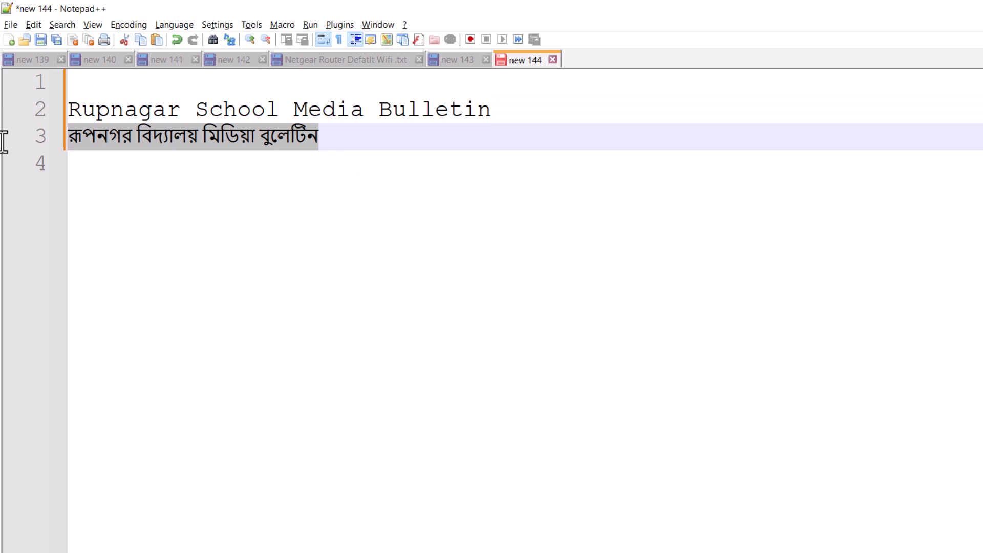
key("alt+Tab")
key("ctrl+v")
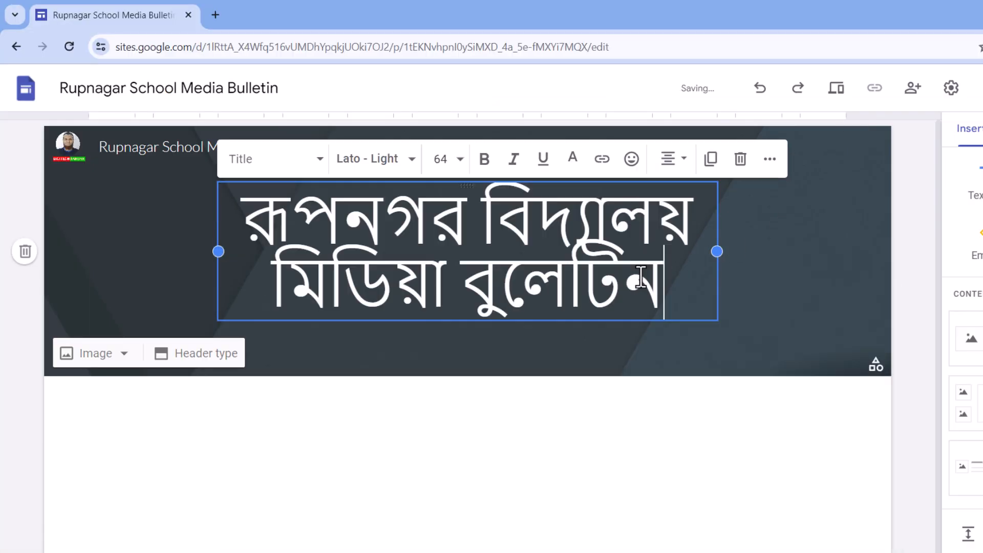
- Set the font of the whole page title to Hind Siliguri Bold
left_click_drag(690, 300, 193, 246)
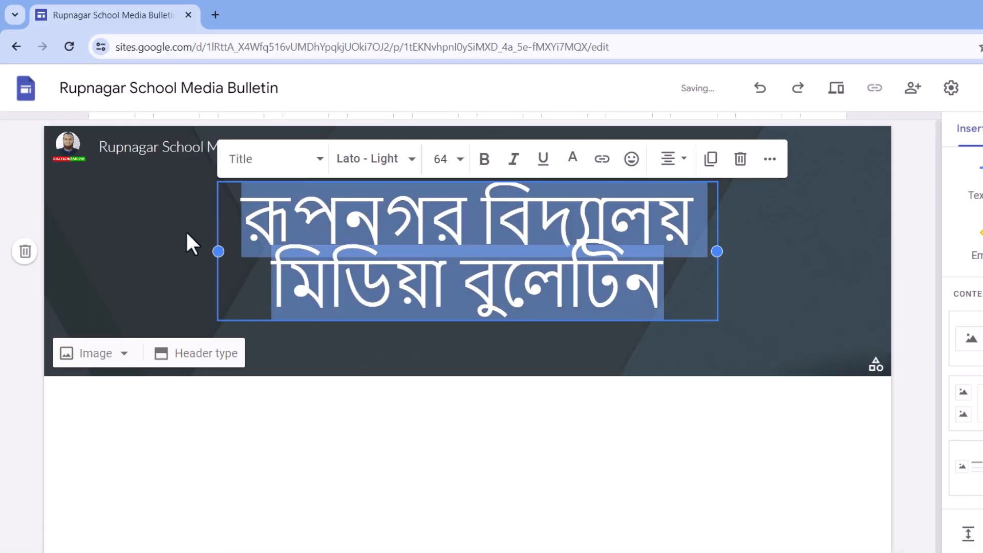
left_click(357, 161)
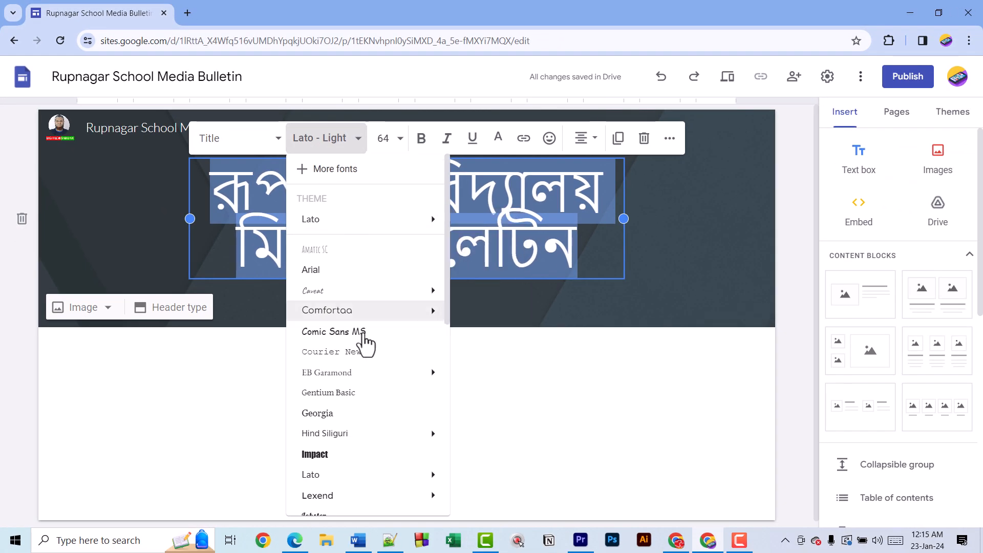
scroll(367, 340, "down", 4)
mouse_move(381, 365)
scroll(381, 365, "down", 4)
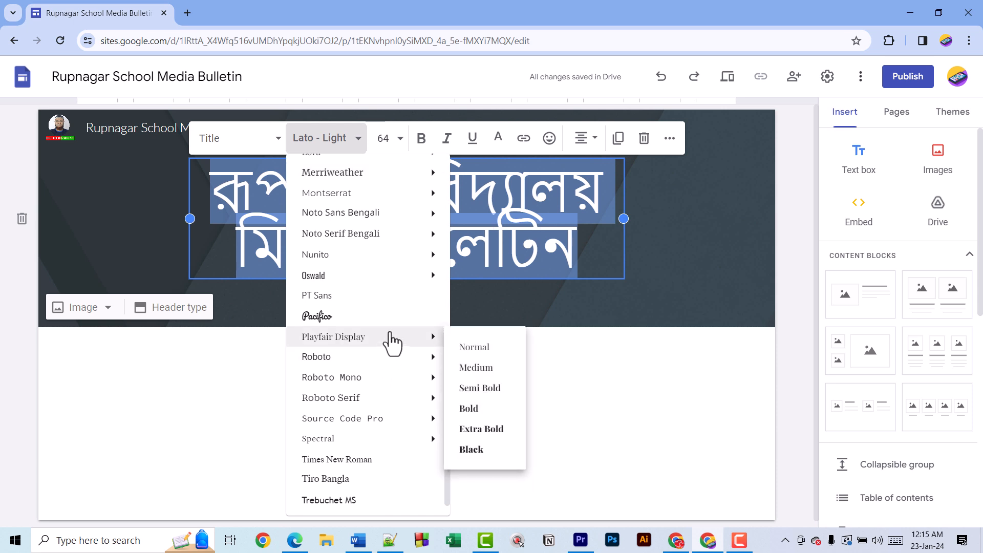
mouse_move(388, 220)
scroll(381, 221, "up", 3)
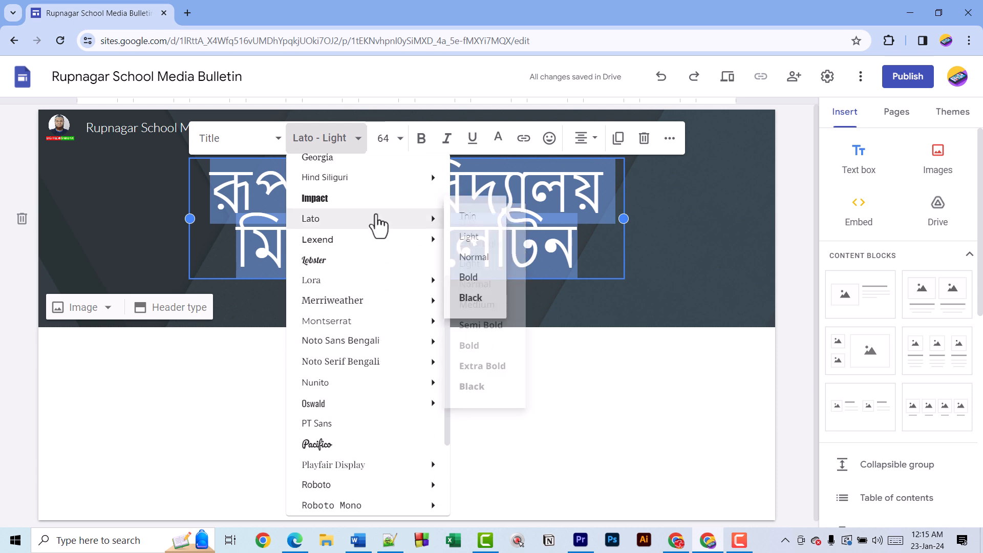
scroll(369, 251, "up", 5)
scroll(369, 263, "up", 2)
scroll(379, 441, "down", 5)
mouse_move(380, 414)
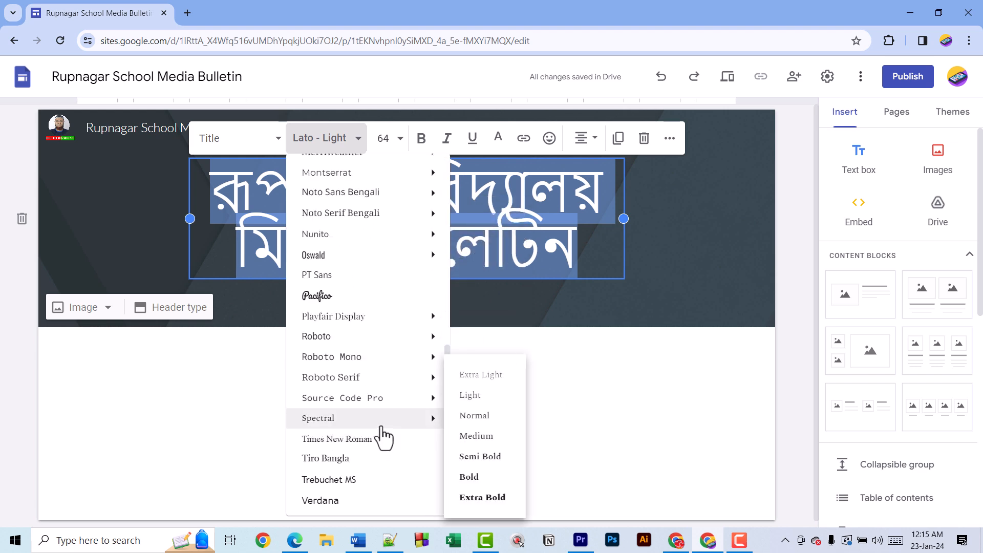
scroll(383, 421, "up", 3)
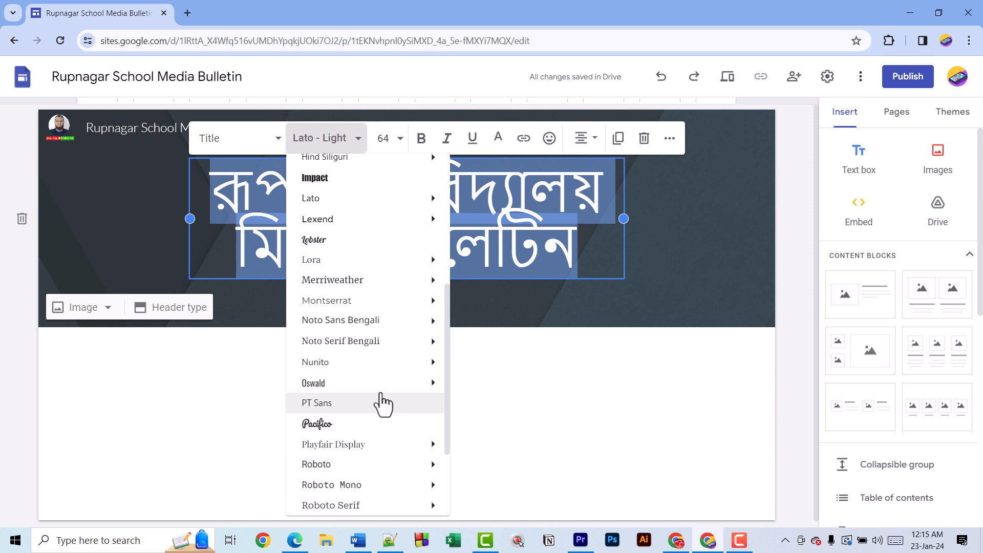
scroll(384, 402, "up", 4)
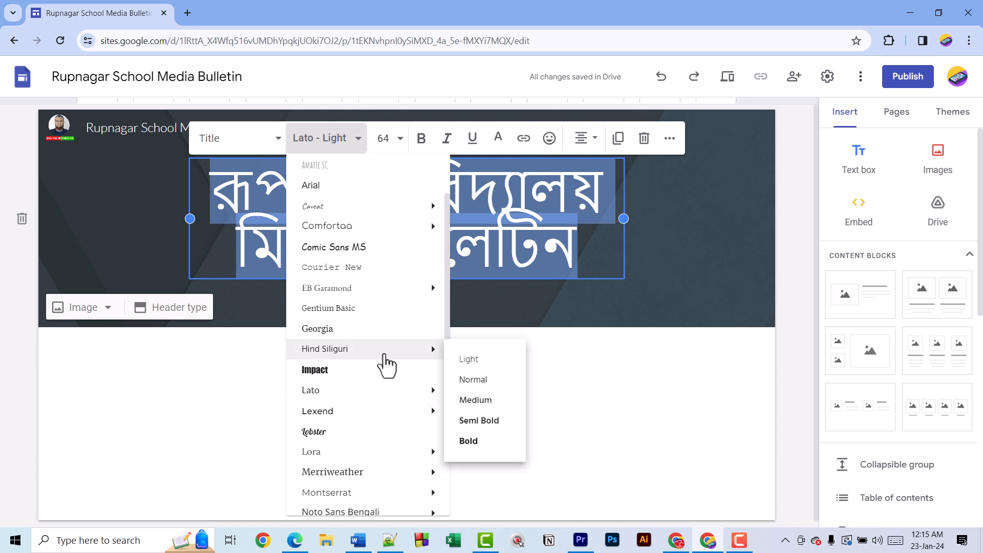
left_click(484, 443)
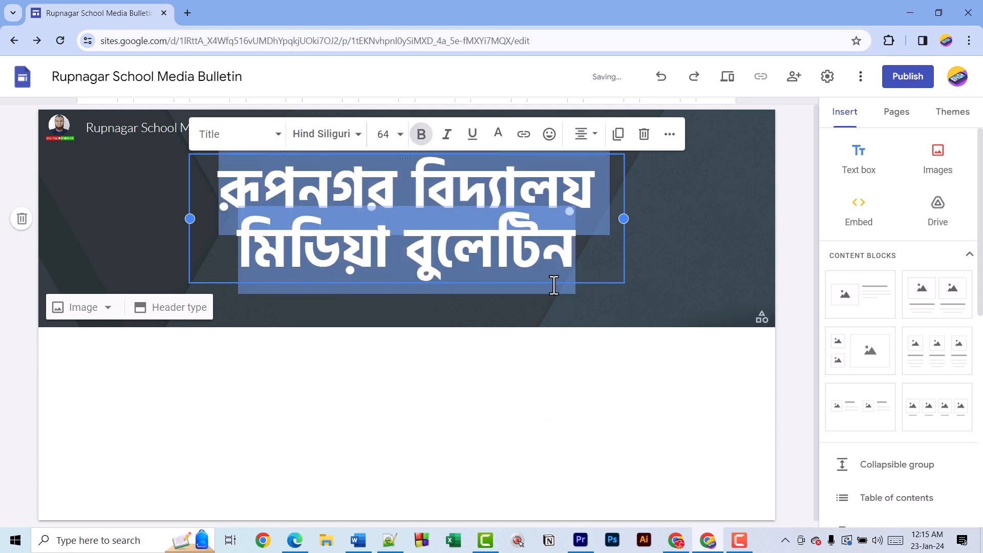
- Set the page title's font size to 48 and widen its box on both sides to fit one line
left_click(390, 135)
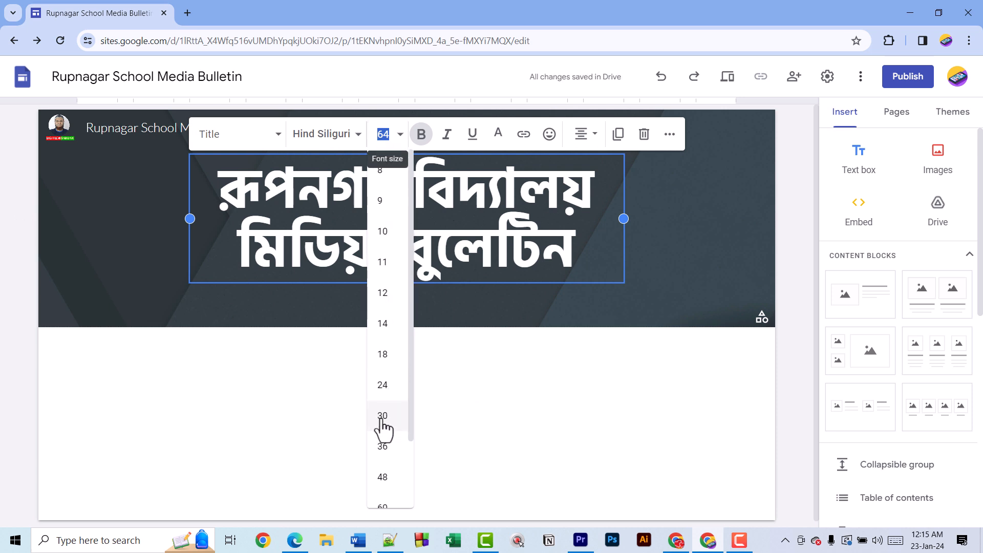
left_click(391, 477)
left_click_drag(623, 218, 735, 219)
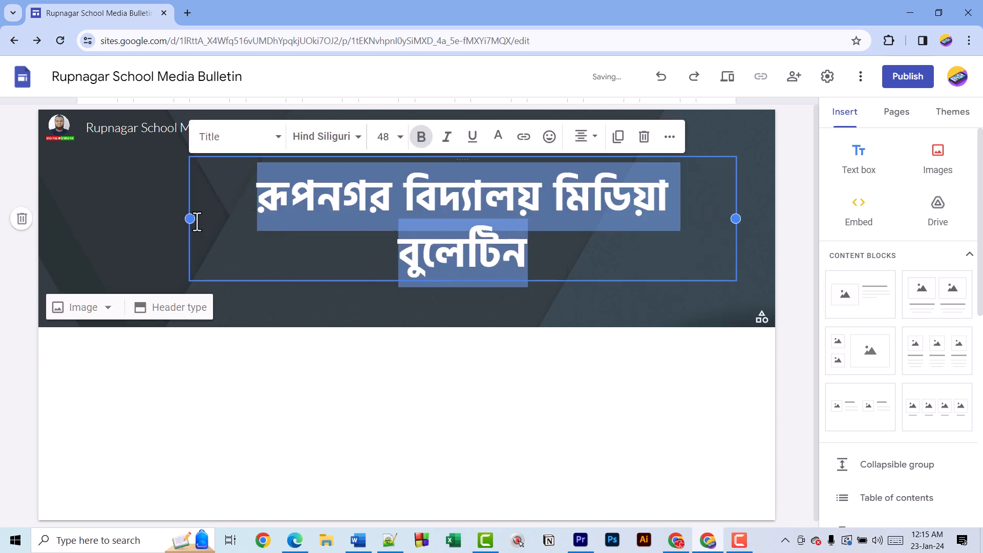
left_click_drag(190, 220, 122, 220)
left_click(405, 282)
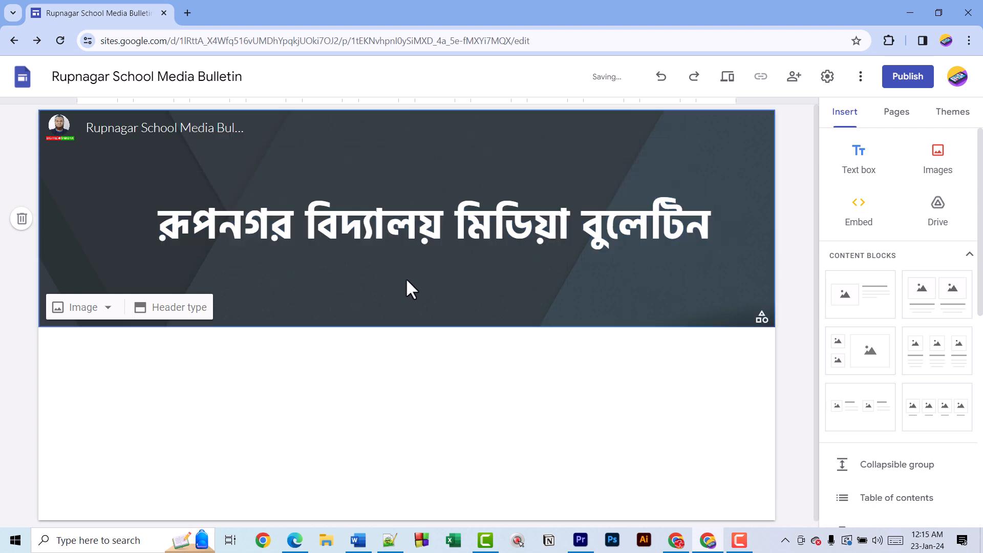
left_click(102, 313)
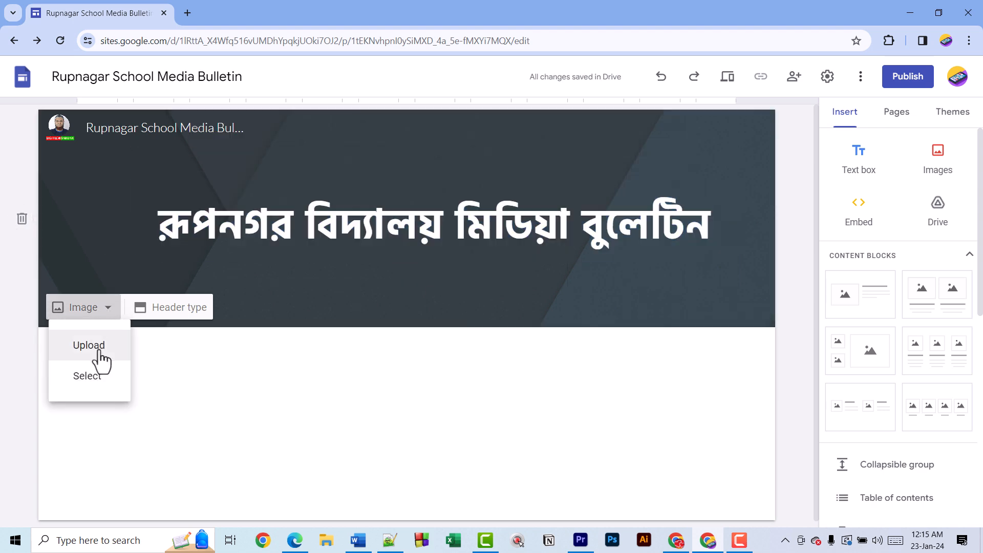
left_click(375, 291)
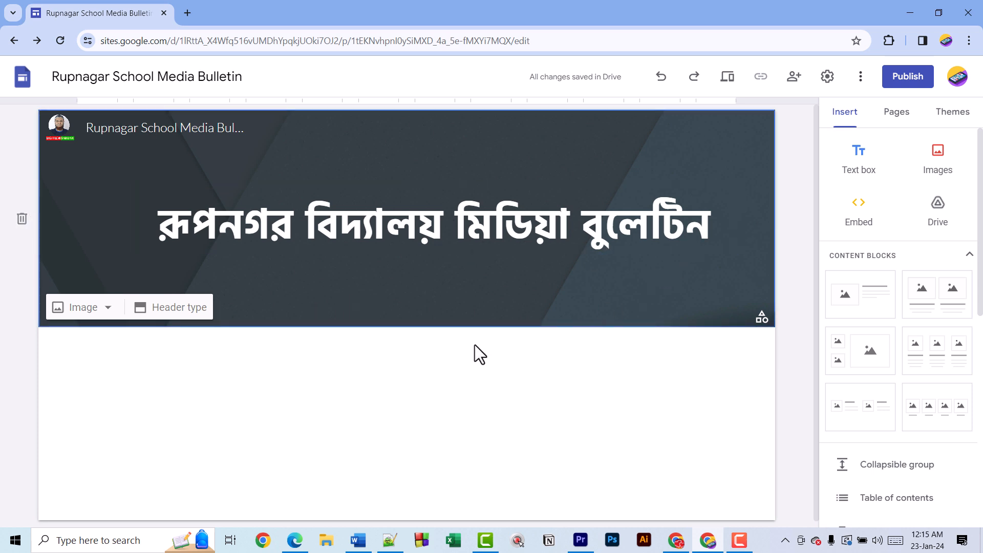
- Insert a text box below the header containing "রূপনগর বিদ্যালয় মিডিয়া বুলেটিন"
scroll(474, 347, "down", 2)
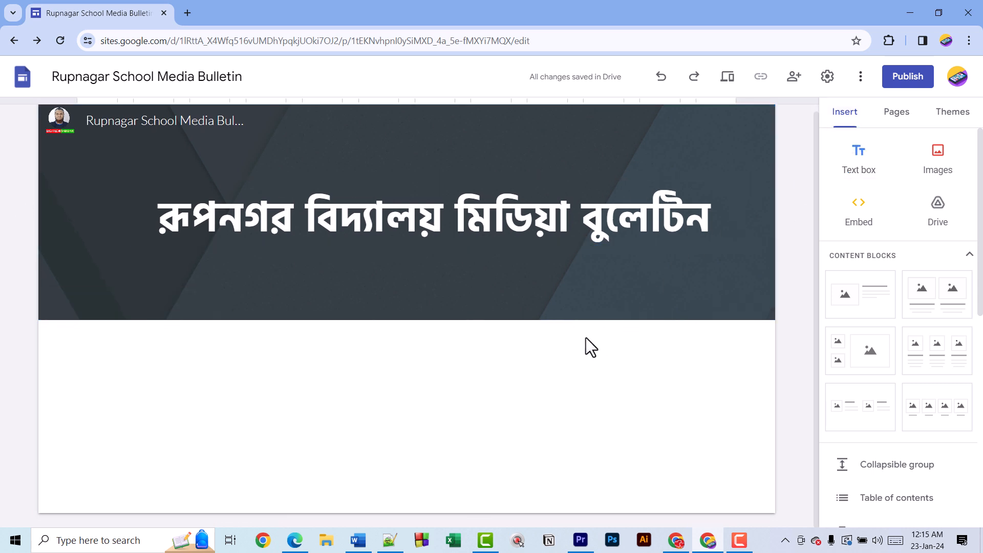
left_click(857, 170)
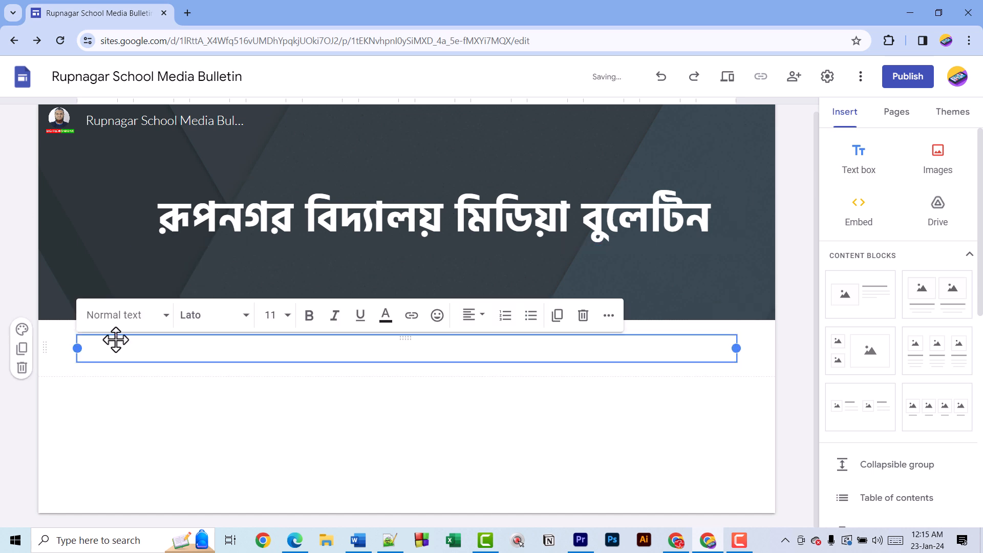
type("রূপনগর বিদ্যালয় মিডিয়া বুলেটিন")
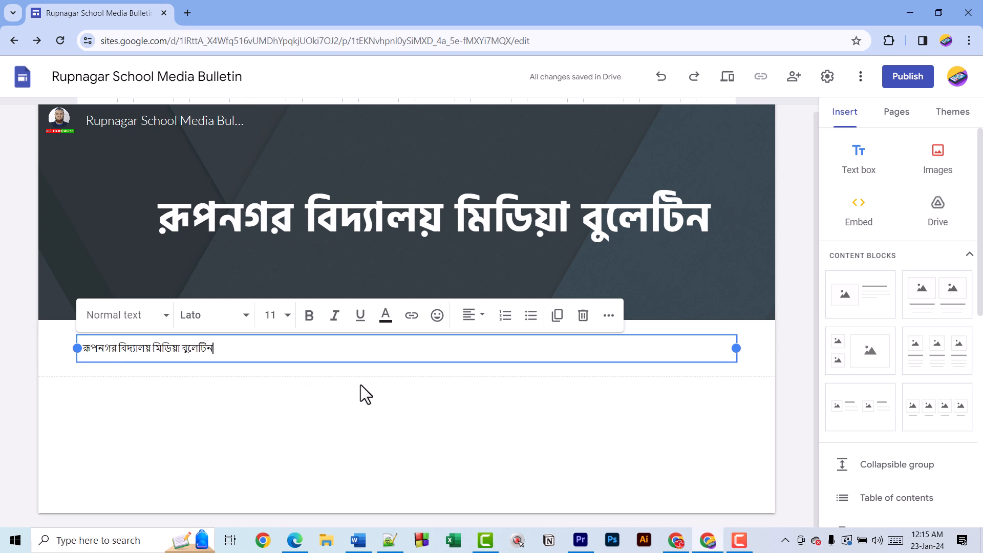
- Try to set the font of the text below the header to Noto Sans Bengali Semi Bold
left_click(245, 324)
scroll(249, 424, "down", 10)
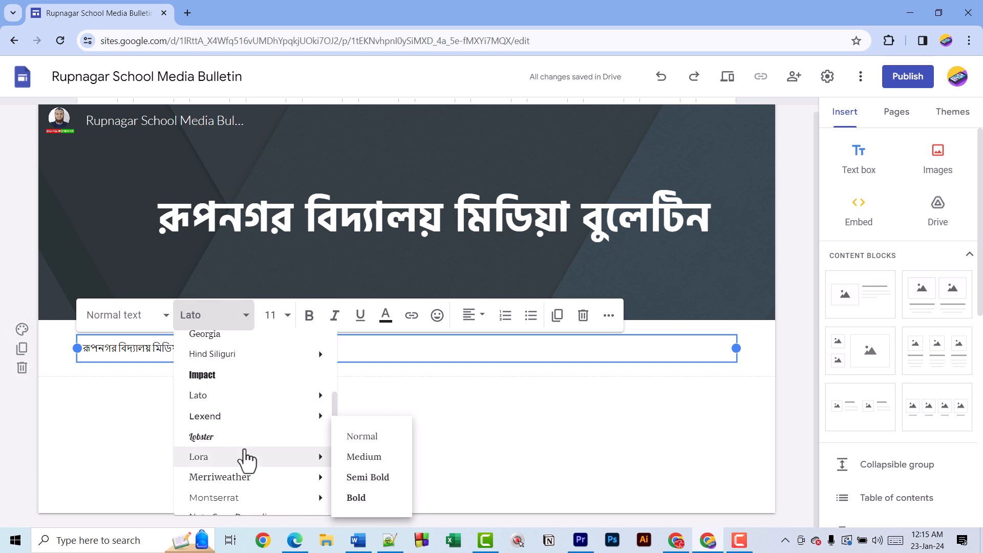
scroll(249, 467, "up", 3)
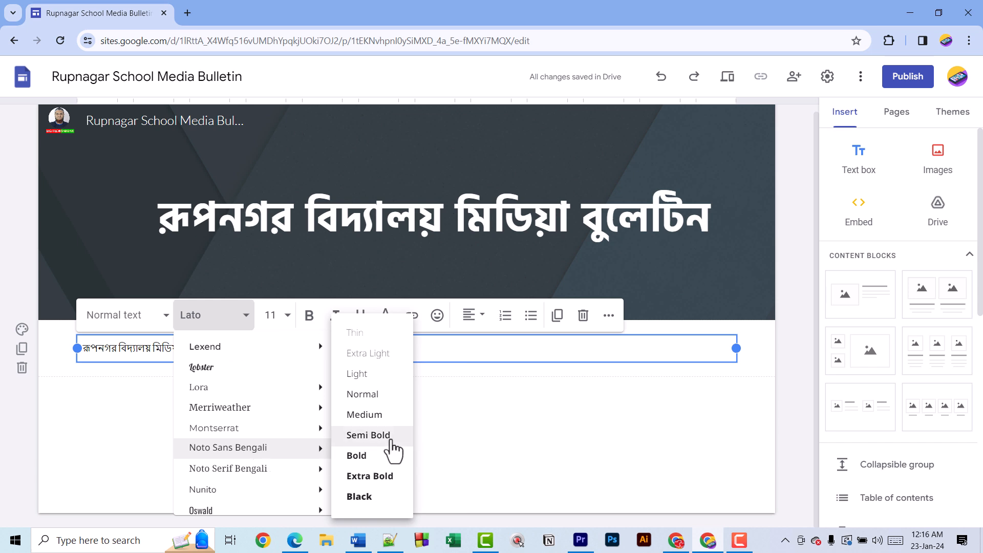
left_click(392, 437)
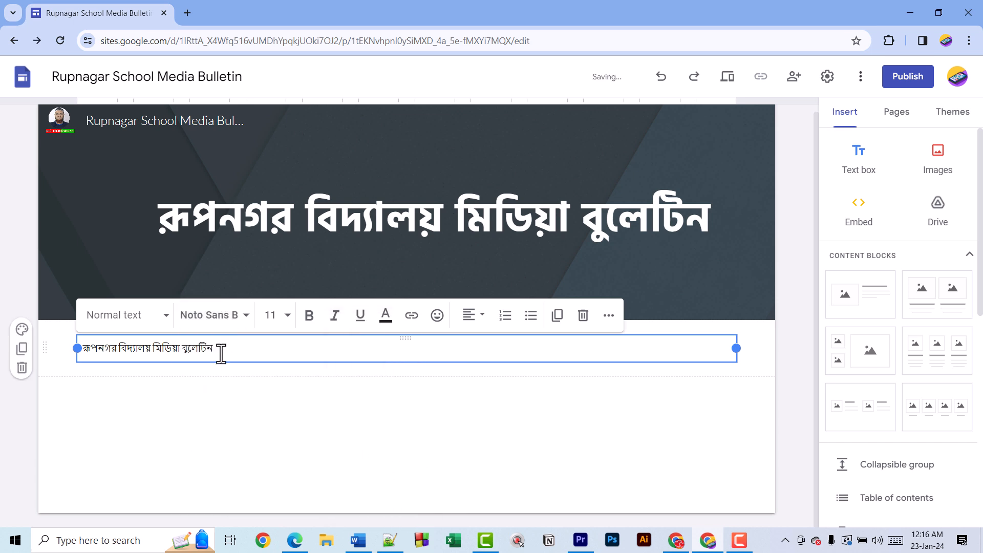
- Set the text box below the header to font size 14 and font Hind Siliguri Semi Bold
left_click(272, 314)
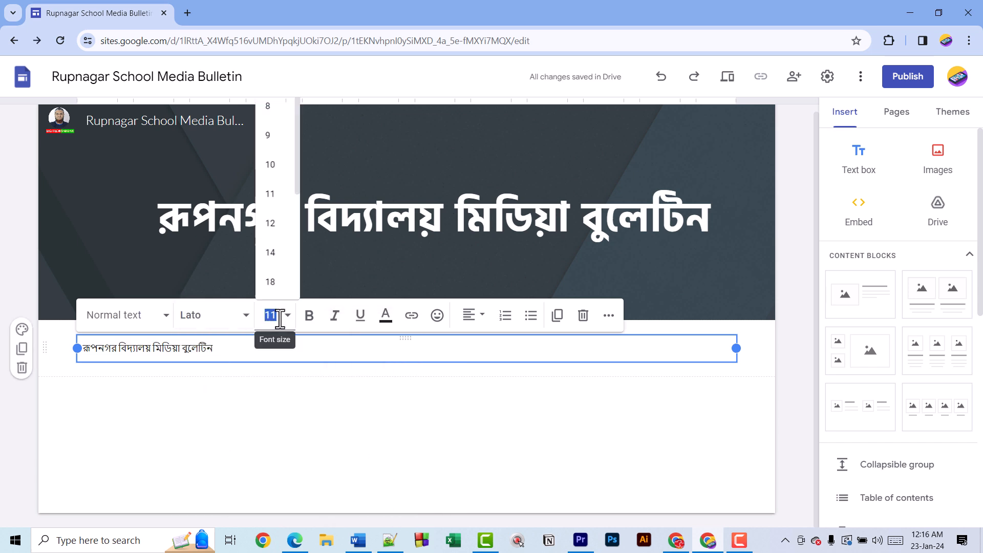
left_click(284, 254)
left_click(221, 323)
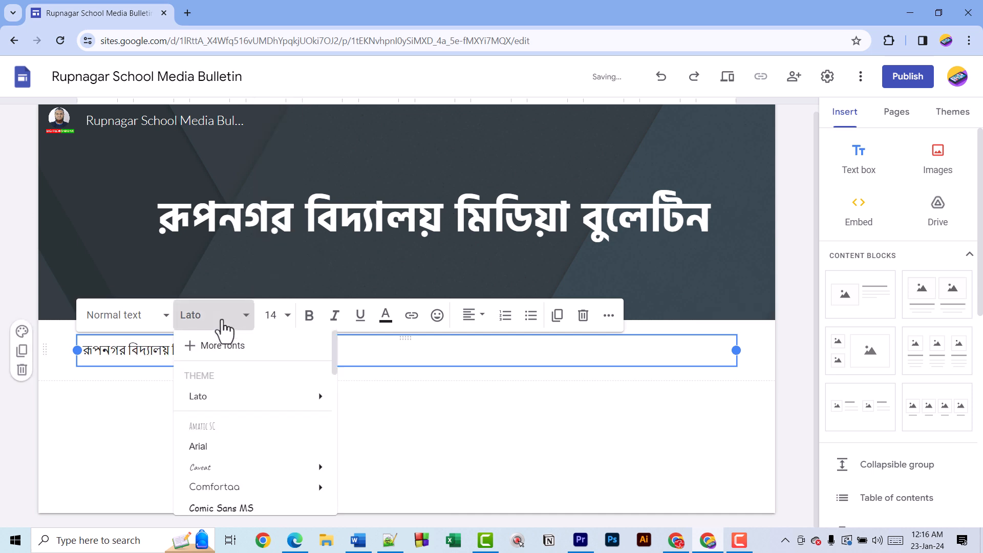
scroll(243, 393, "down", 3)
mouse_move(215, 351)
left_click(384, 432)
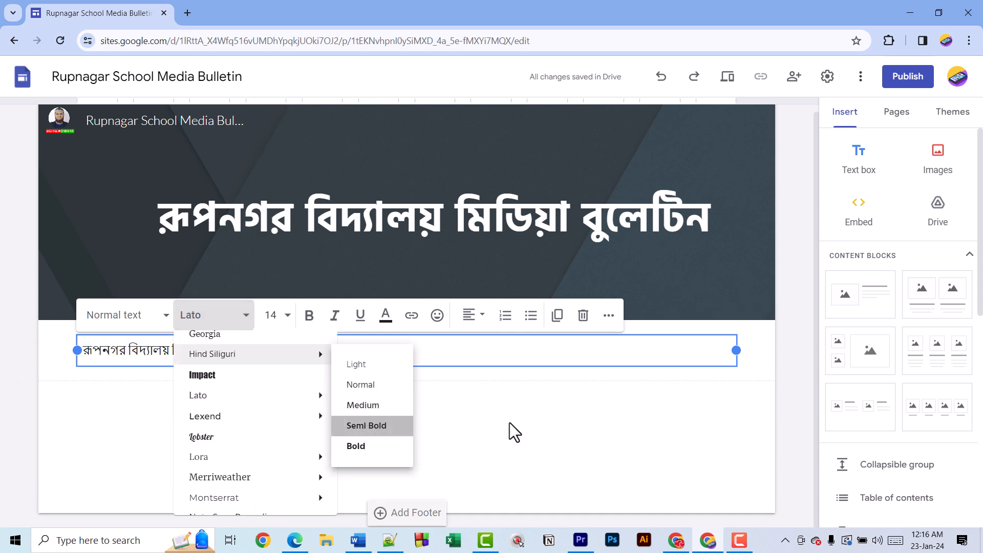
left_click(531, 419)
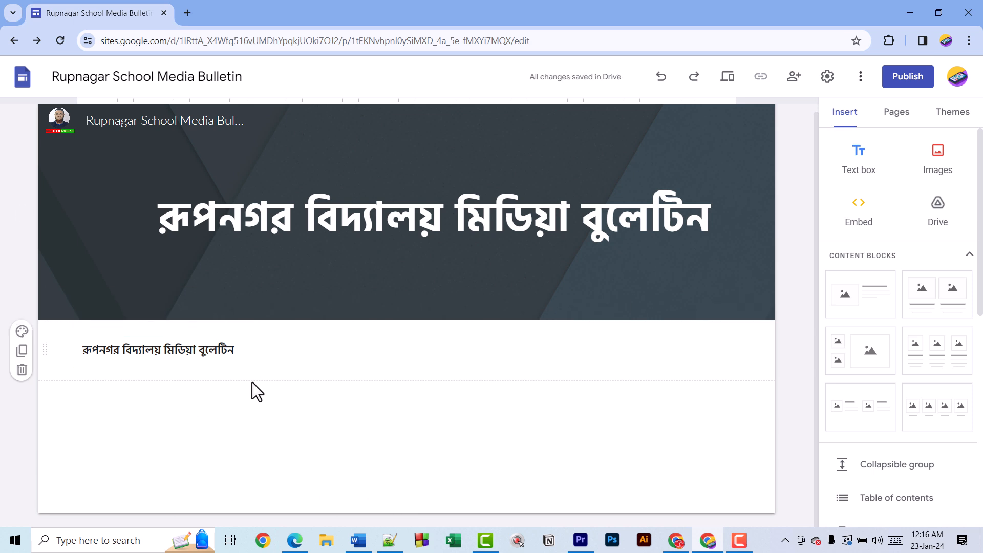
- Upload the image app.png from the Google Site folder below the text box and delete it again
left_click(938, 171)
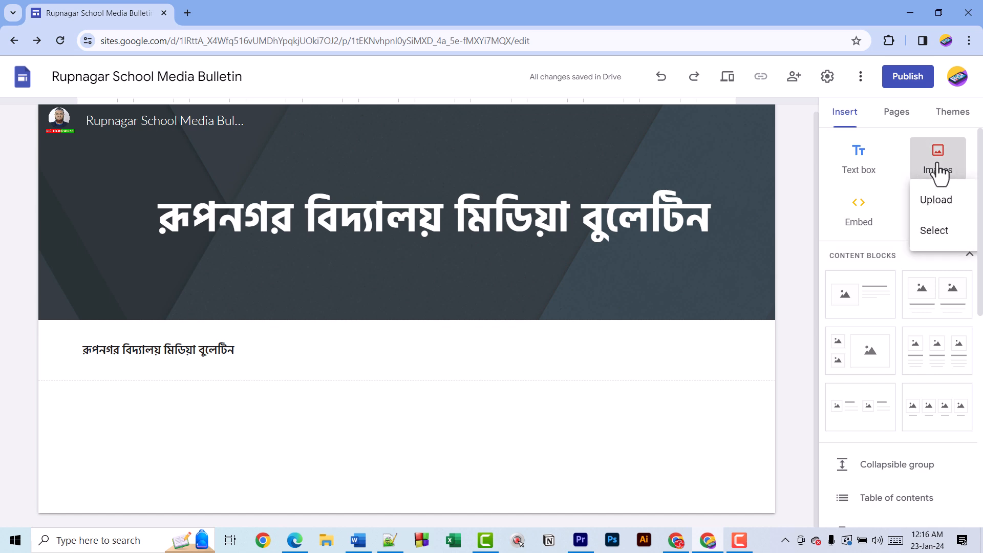
left_click(941, 201)
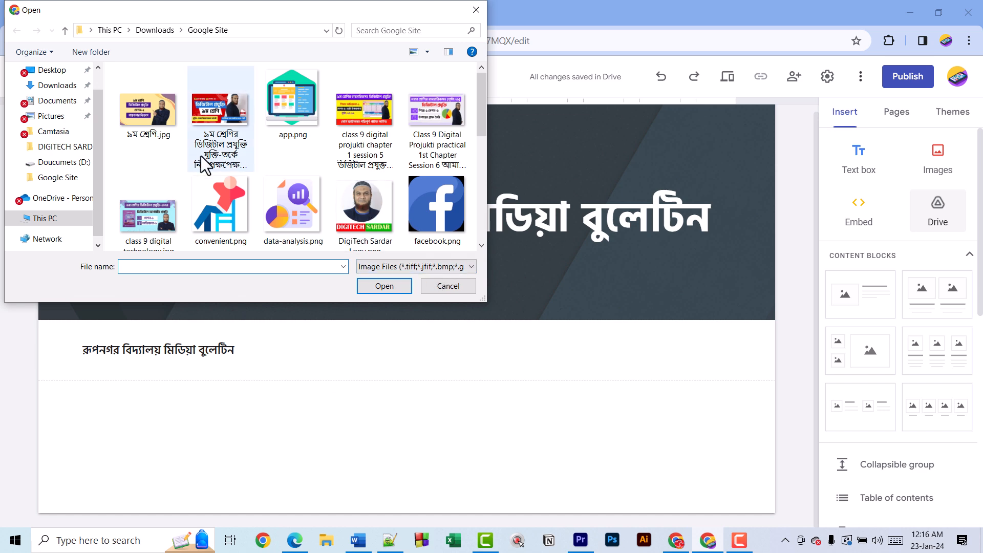
left_click(290, 109)
left_click(384, 286)
left_click(374, 378)
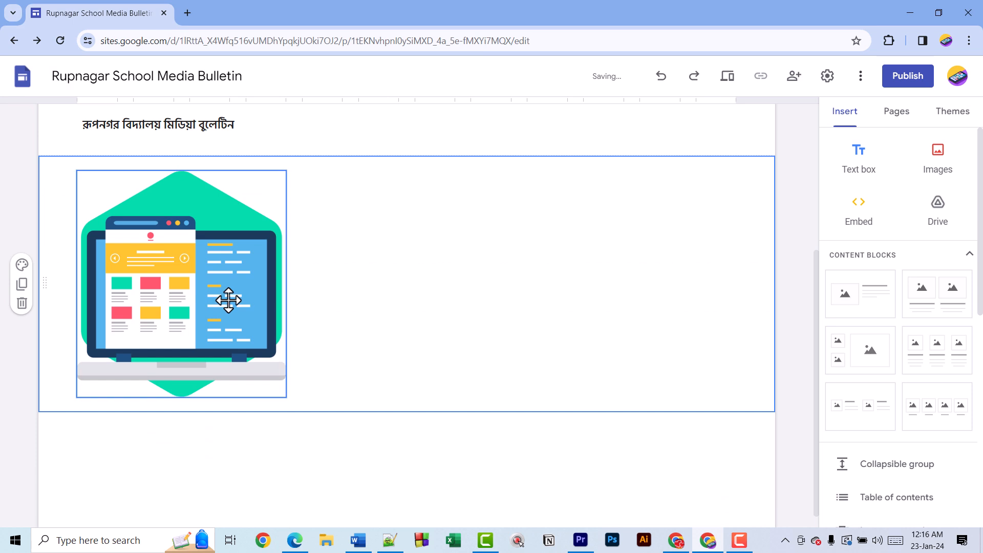
left_click(251, 283)
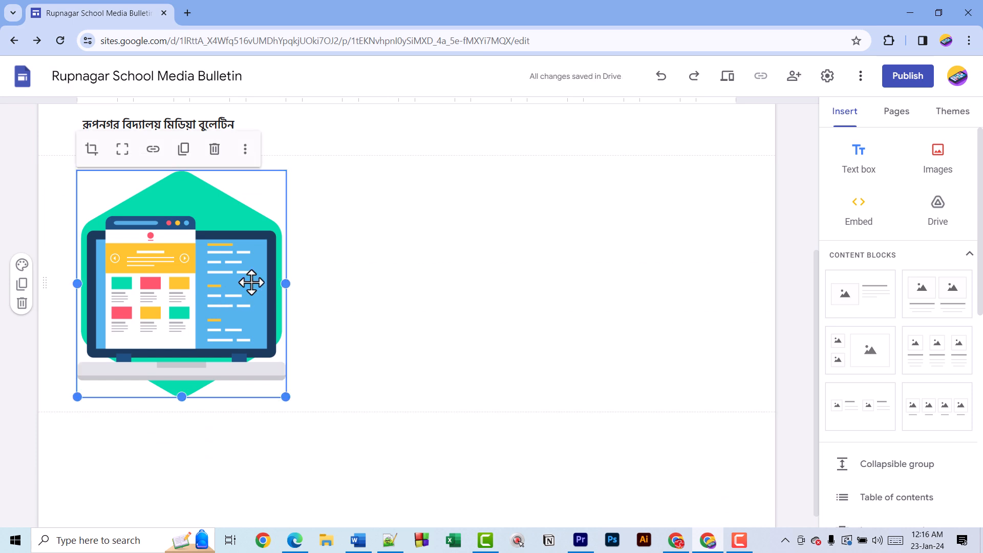
key("Delete")
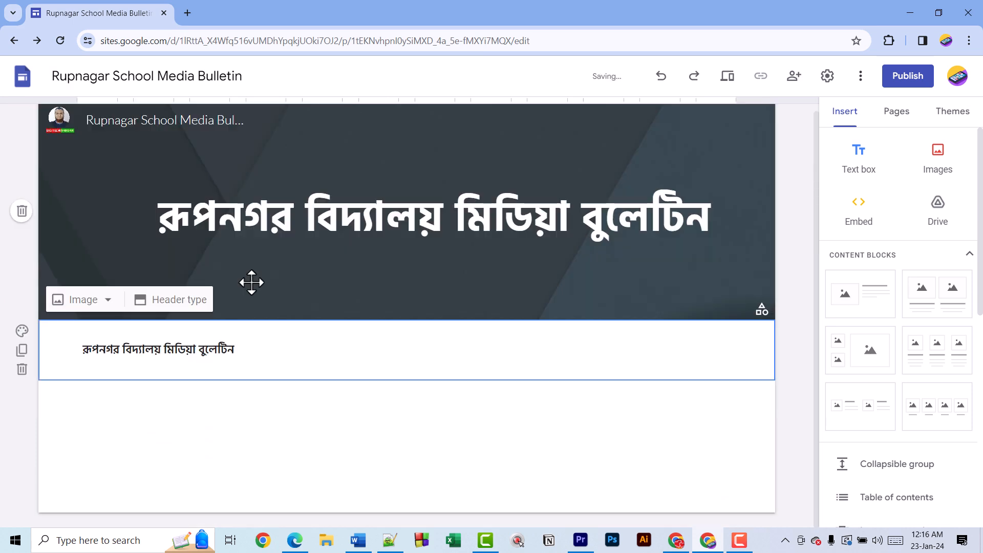
left_click(864, 221)
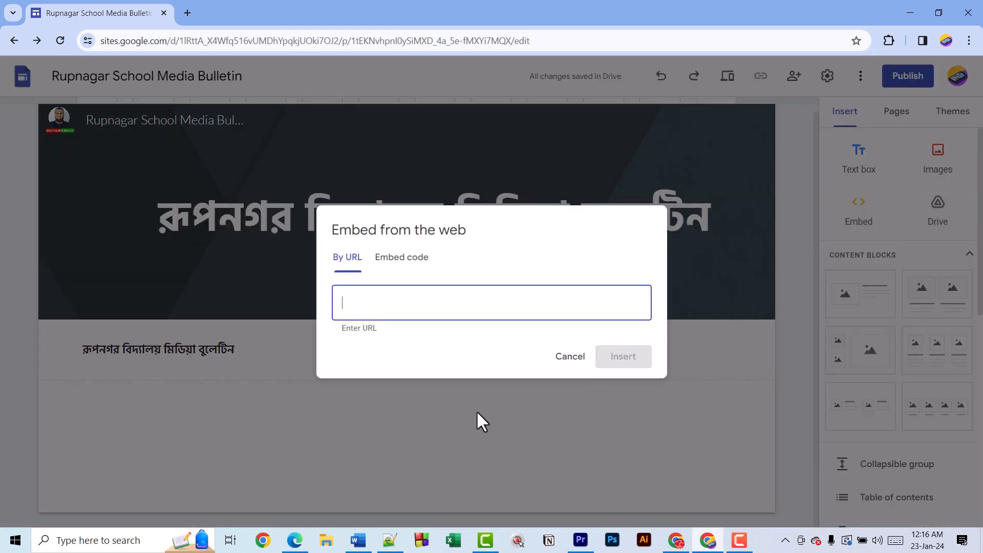
left_click(572, 357)
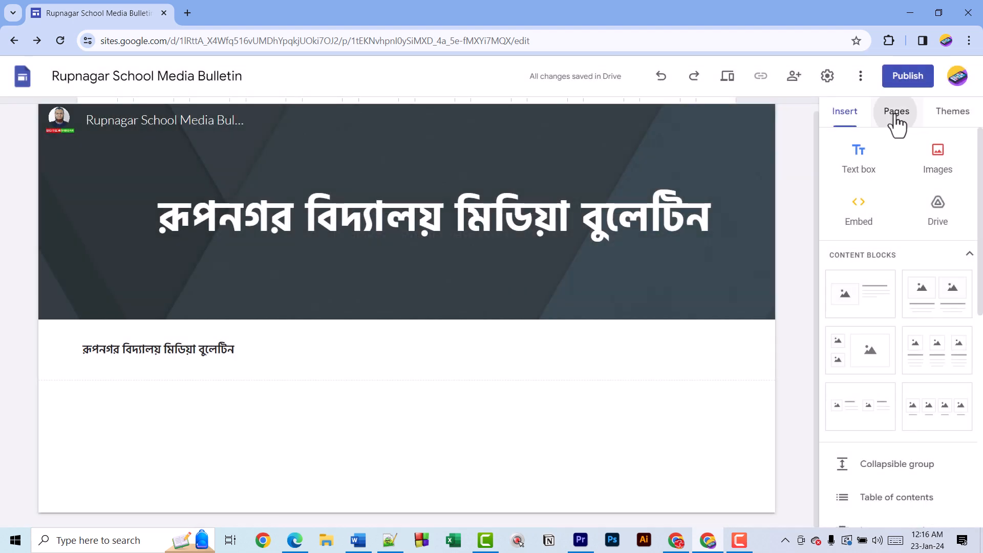
- Add a new page named "Prothomalo" to the site
left_click(896, 118)
mouse_move(905, 491)
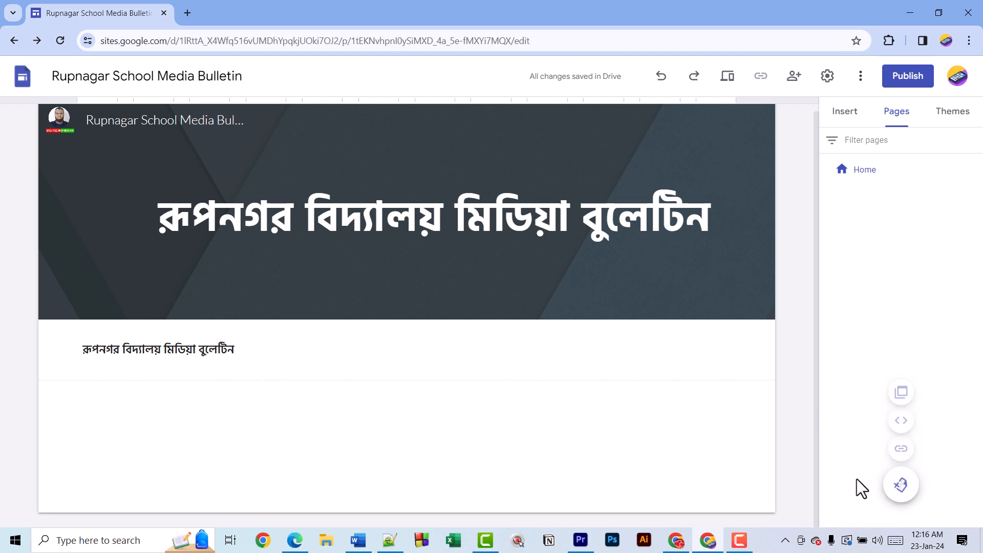
left_click(886, 488)
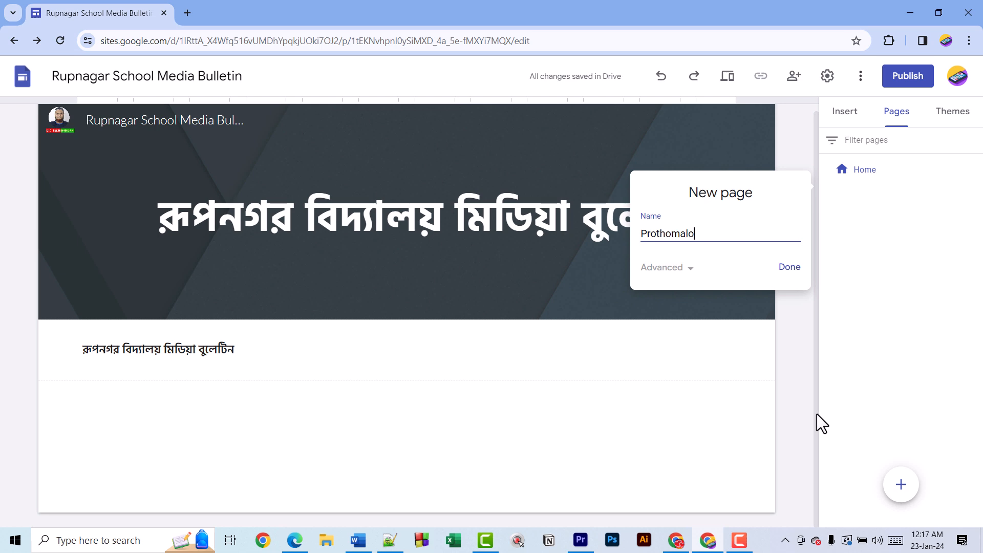
left_click(787, 268)
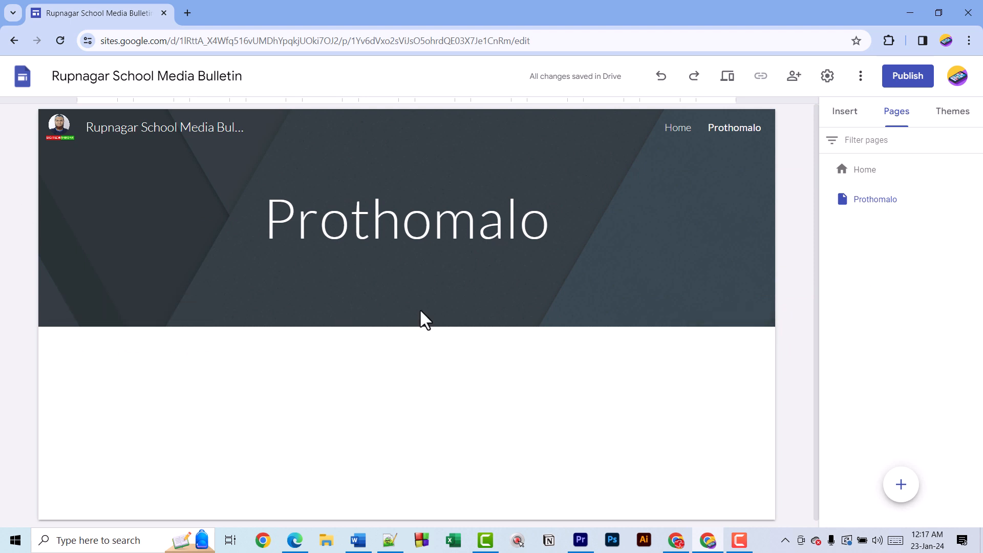
scroll(475, 352, "down", 1)
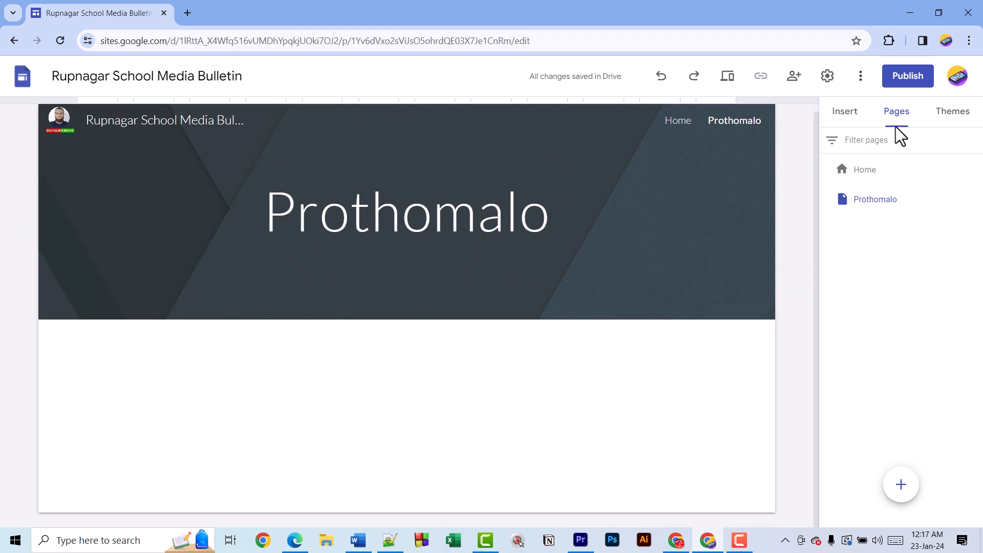
left_click(848, 114)
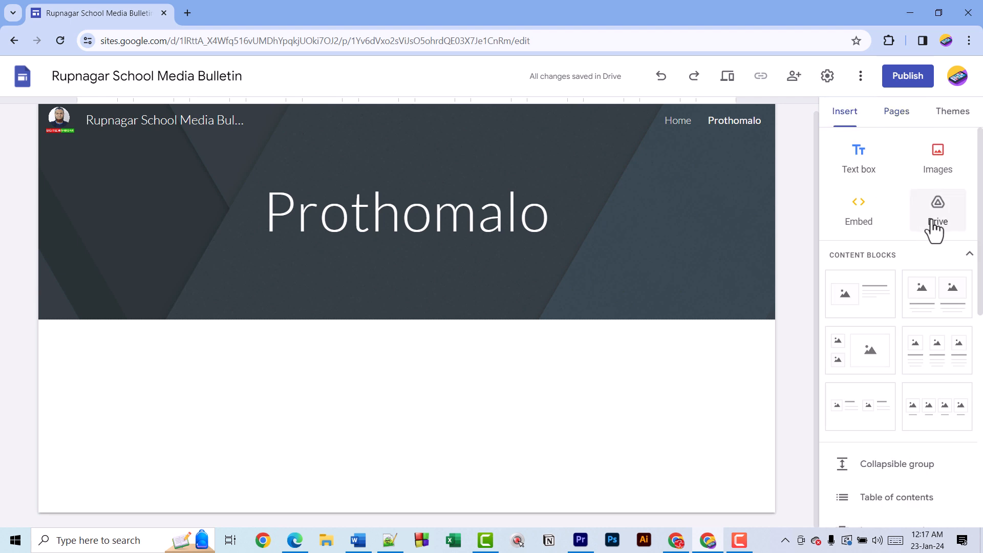
left_click(859, 223)
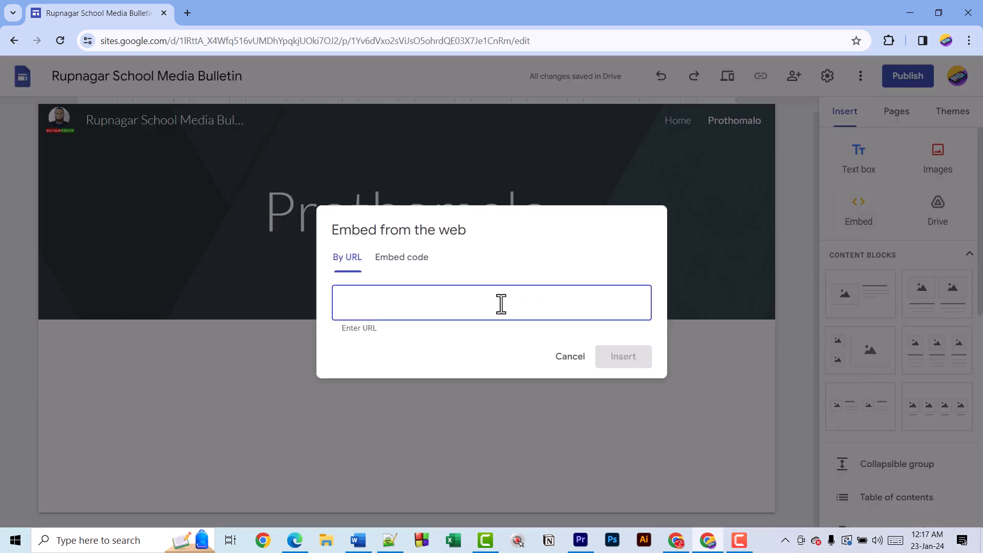
type("www.prothomalo.com")
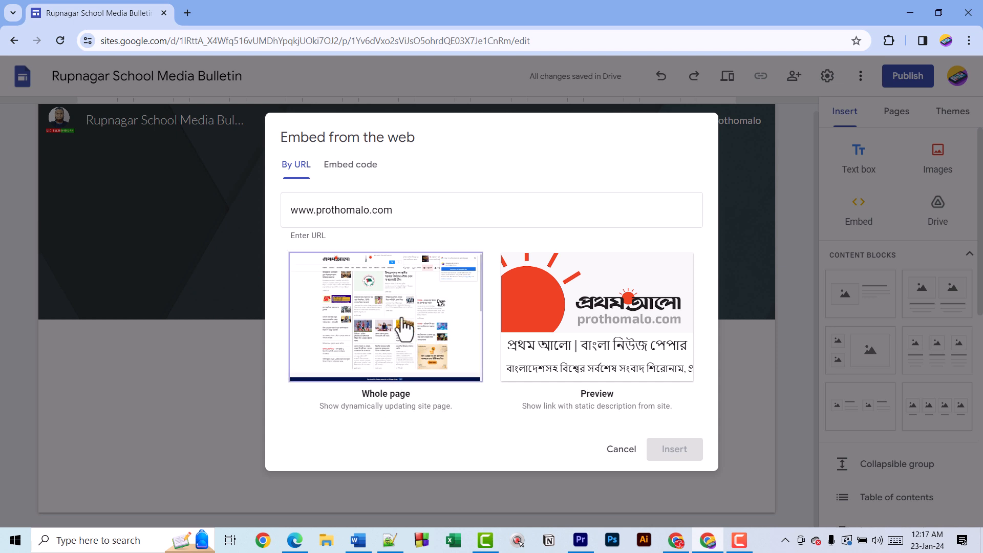
left_click(434, 344)
left_click(676, 450)
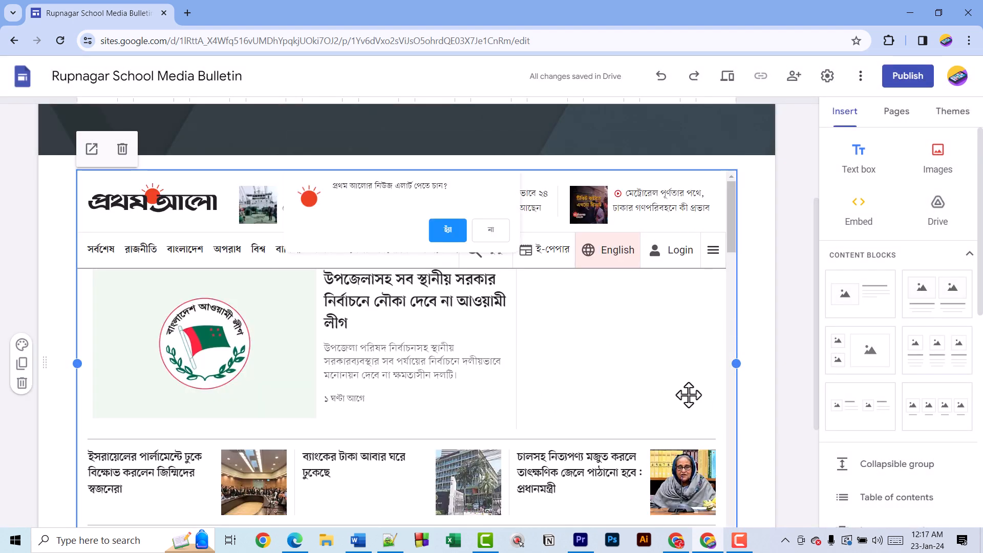
- Preview the site, examining the embedded news page on Prothomalo and the Home page, and return to editing
scroll(691, 394, "down", 2)
scroll(691, 394, "down", 2)
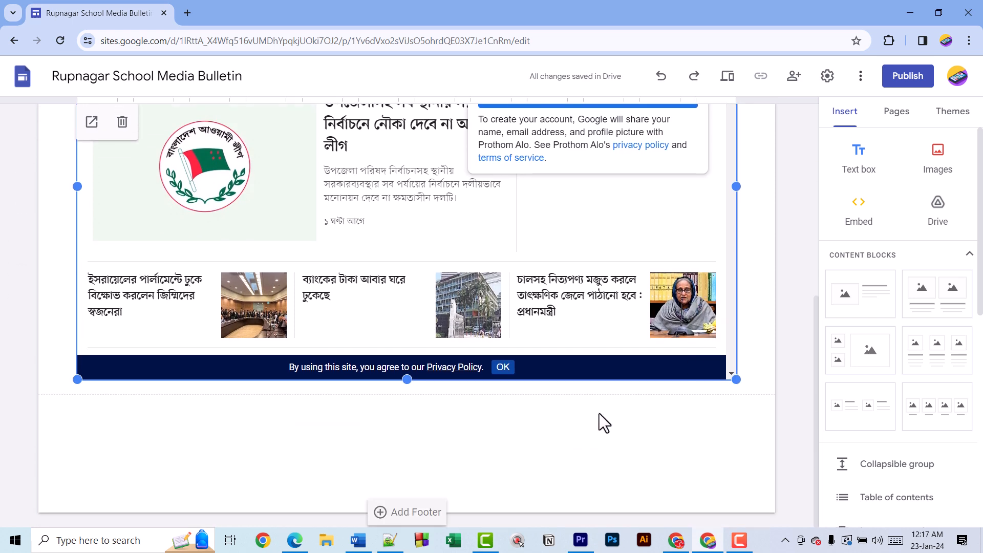
scroll(600, 414, "up", 5)
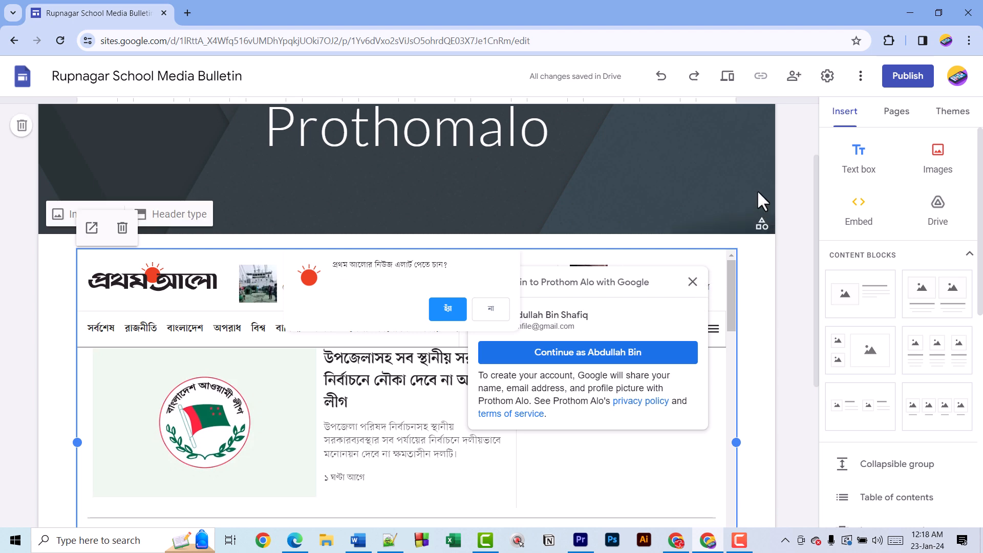
left_click(731, 81)
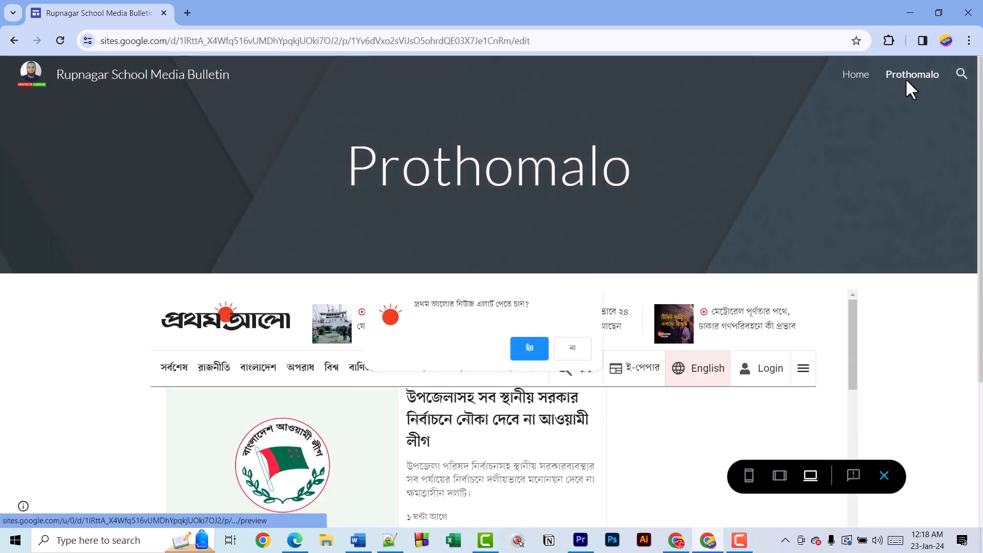
scroll(732, 255, "down", 4)
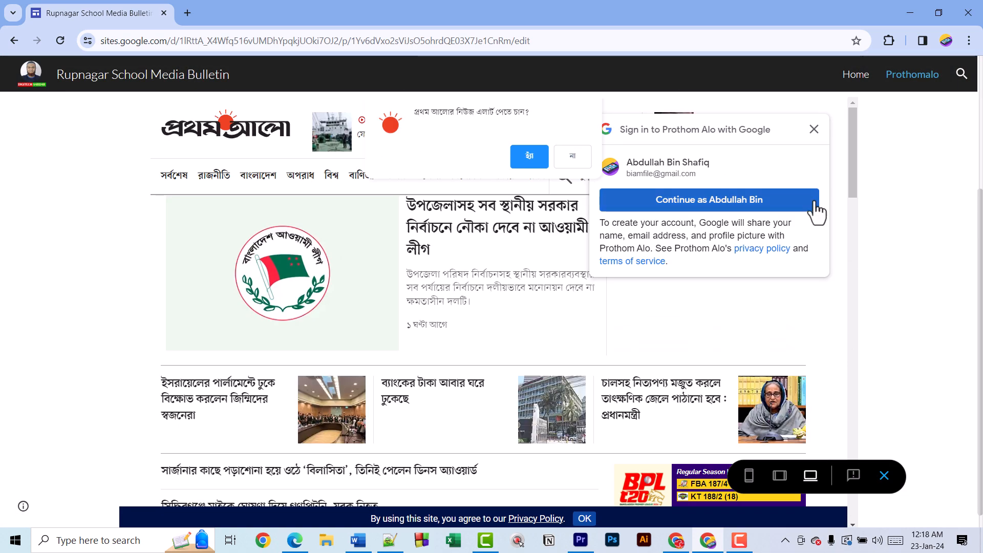
left_click(814, 129)
scroll(369, 281, "down", 10)
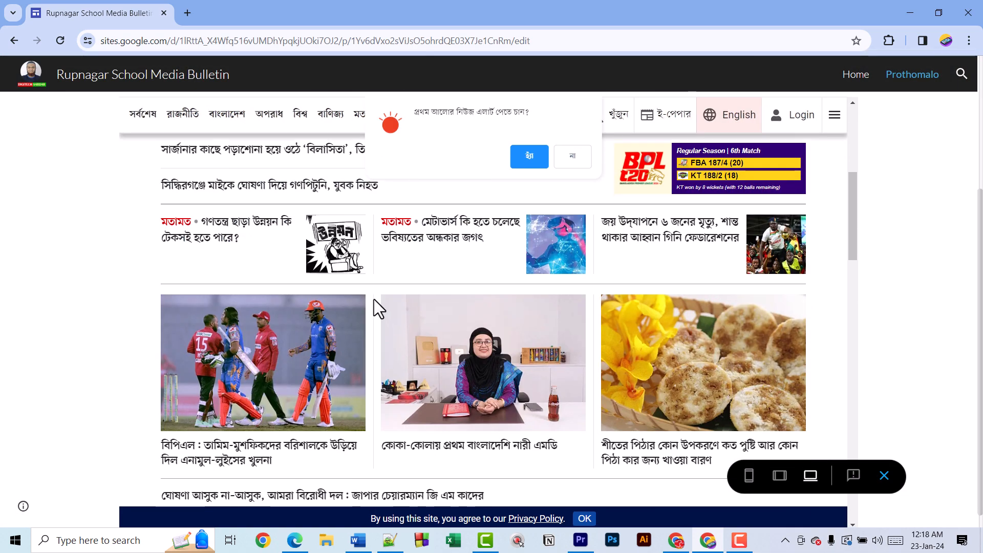
scroll(303, 358, "down", 20)
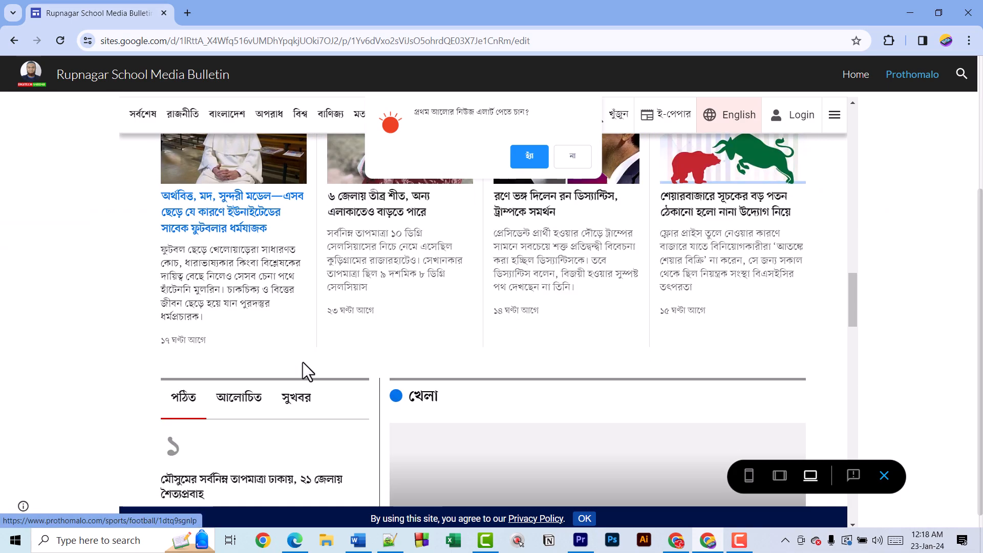
scroll(302, 361, "down", 10)
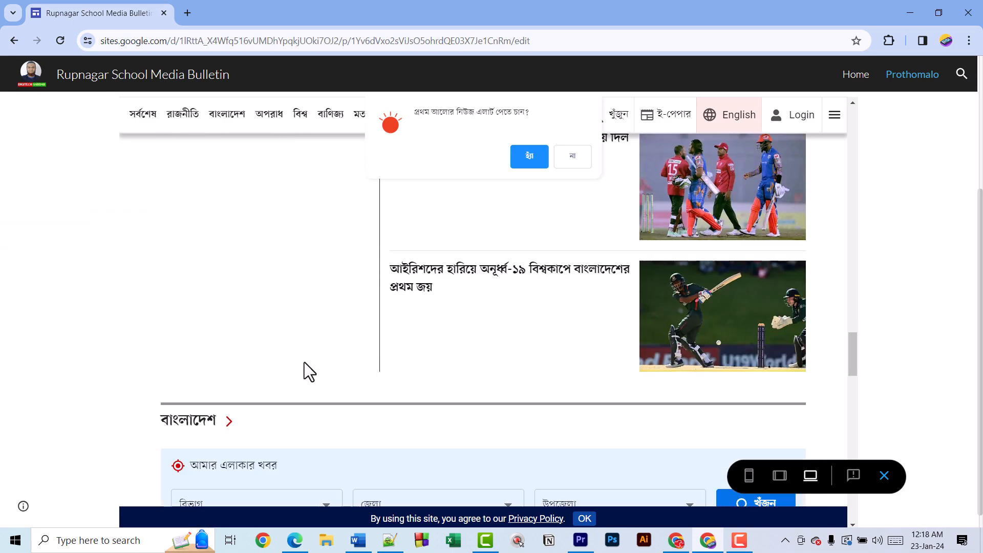
scroll(837, 349, "up", 5)
scroll(837, 349, "up", 10)
left_click(852, 85)
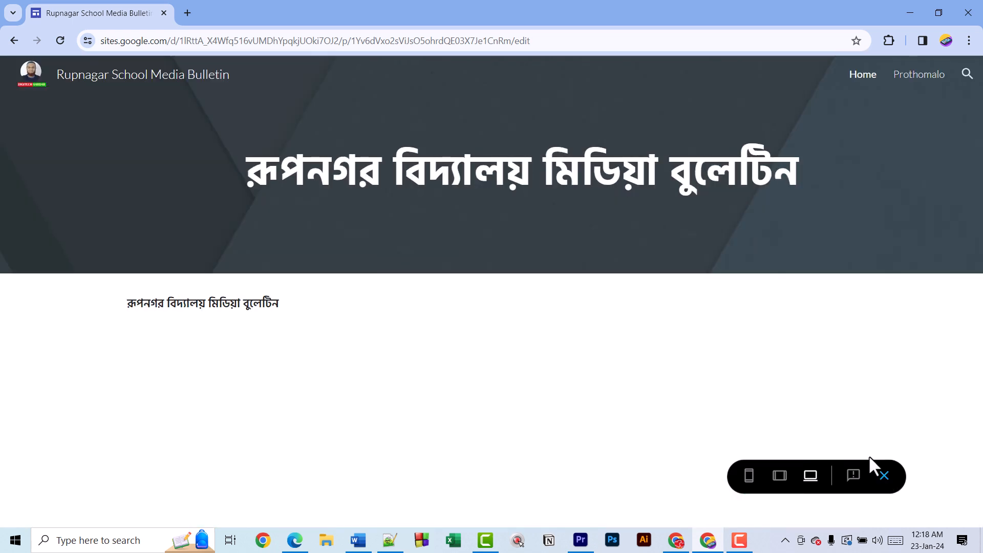
left_click(884, 479)
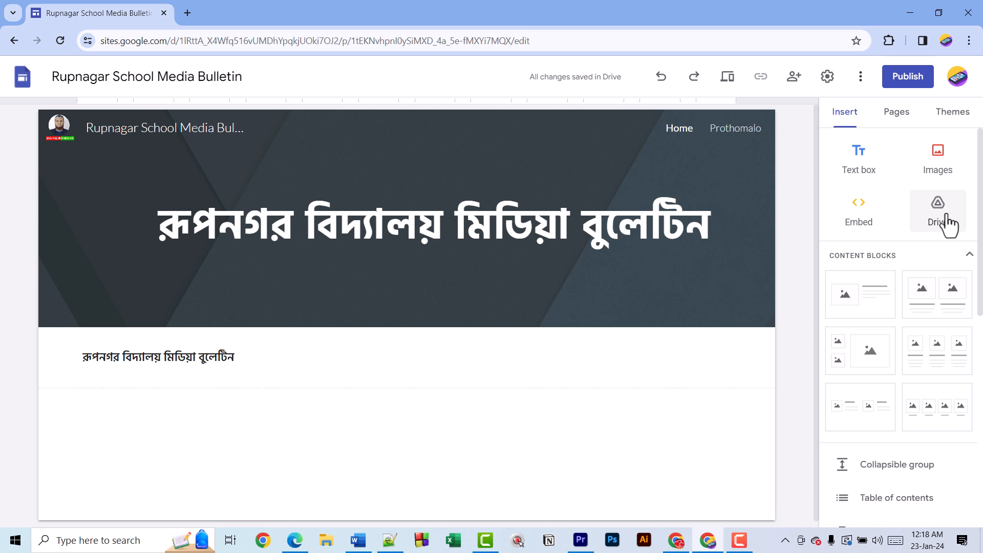
- Add a new page named "Test" to the site
left_click(902, 122)
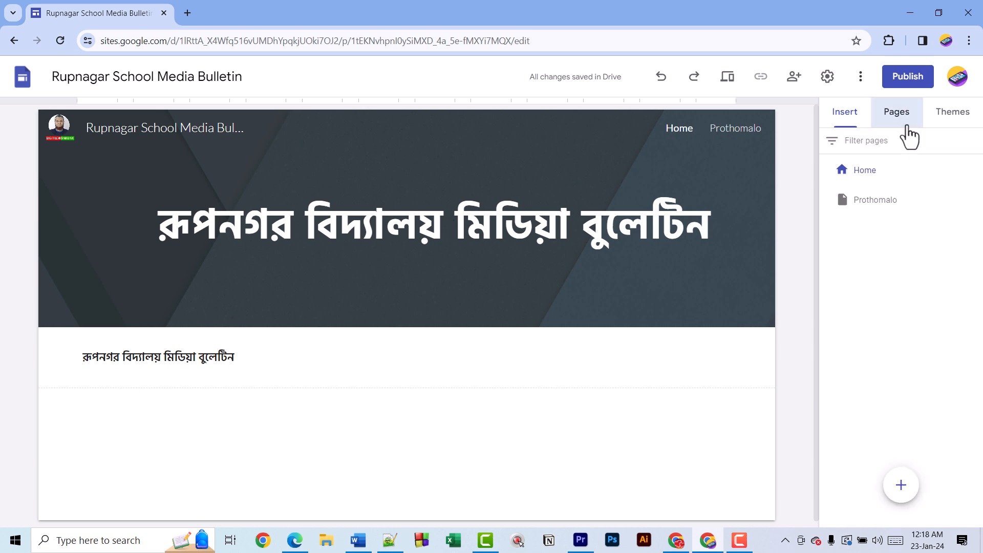
left_click(902, 488)
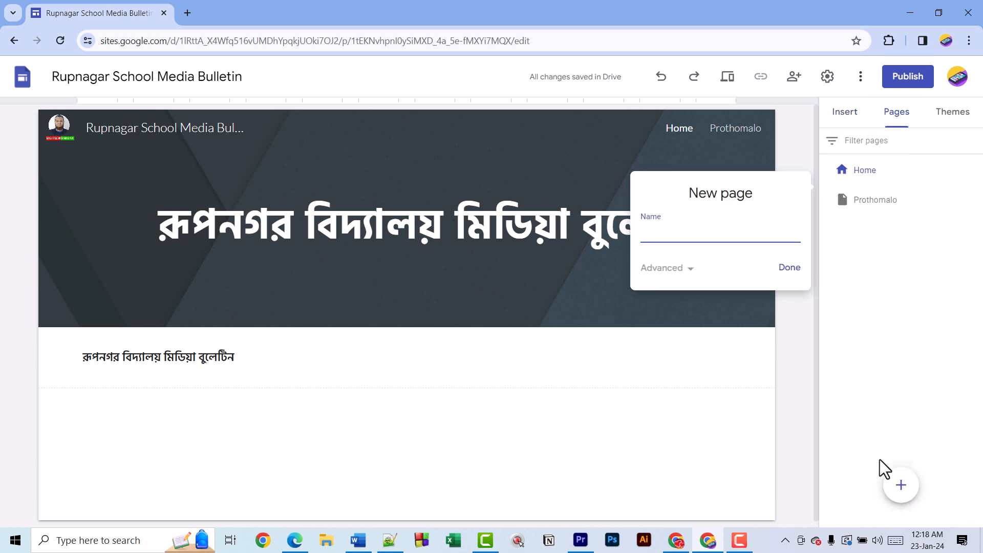
type("V")
key("BackSpace")
type("V")
key("BackSpace")
type("Test")
left_click(789, 266)
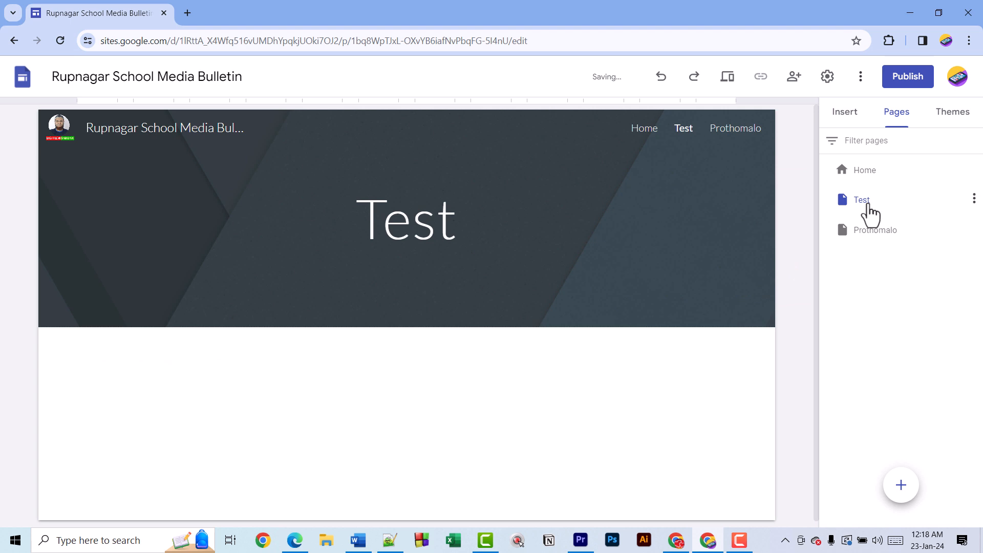
- Insert the "101 Useful Keyb..." PDF from My Drive below the header of the Test page
left_click(844, 114)
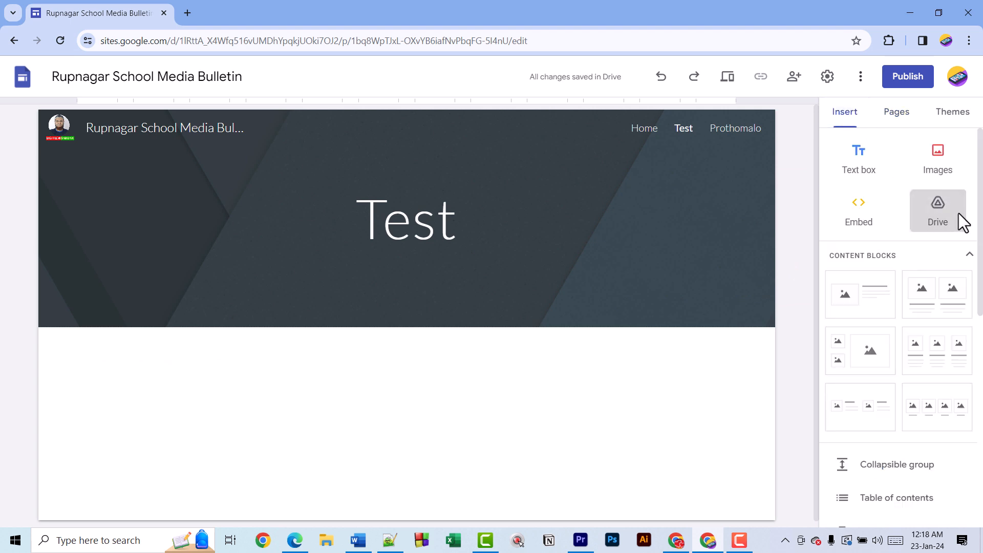
left_click(959, 213)
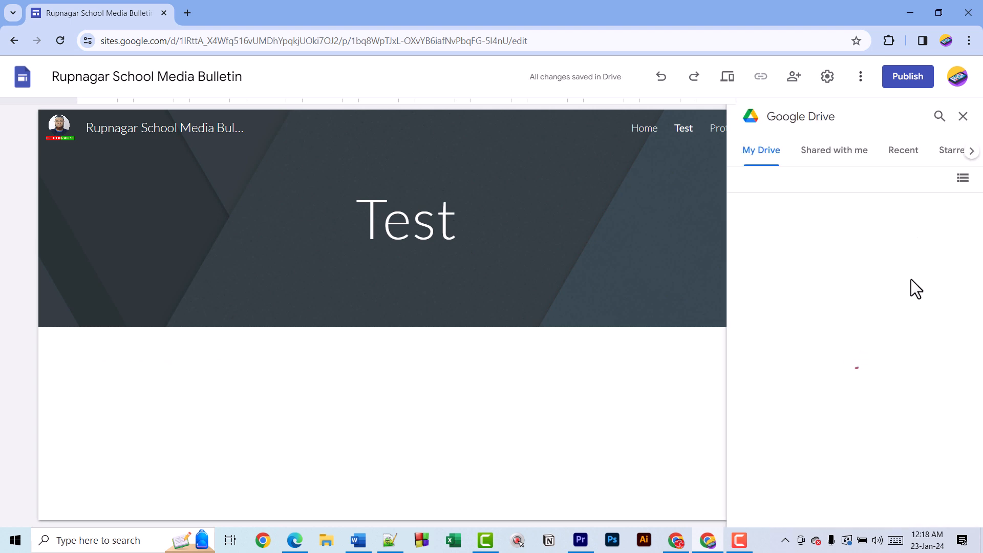
scroll(936, 351, "down", 10)
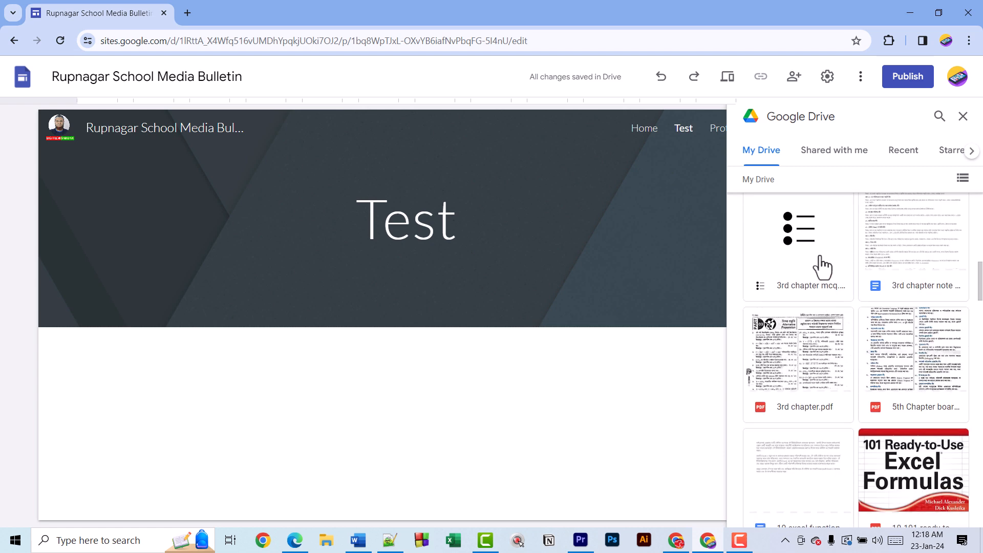
scroll(817, 267, "down", 5)
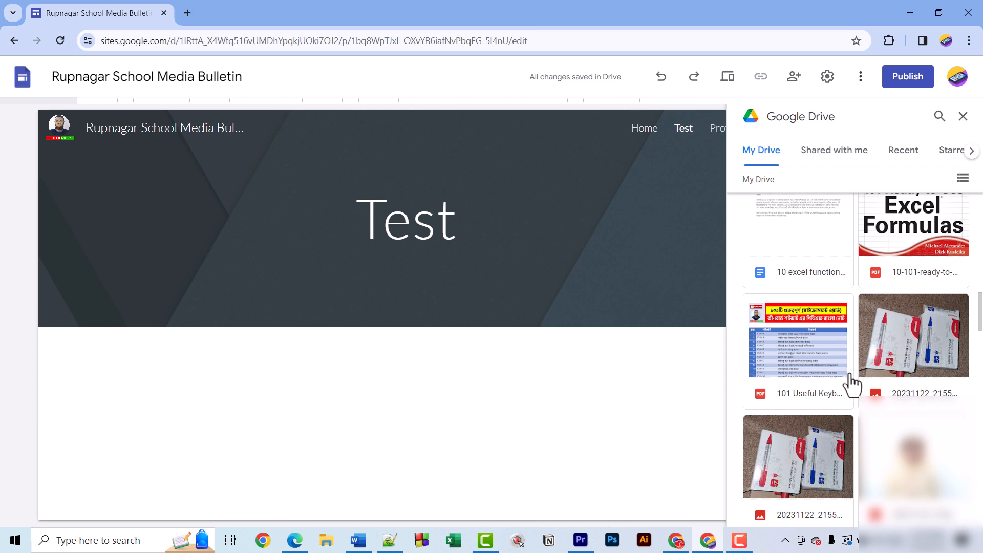
left_click(791, 351)
left_click(946, 509)
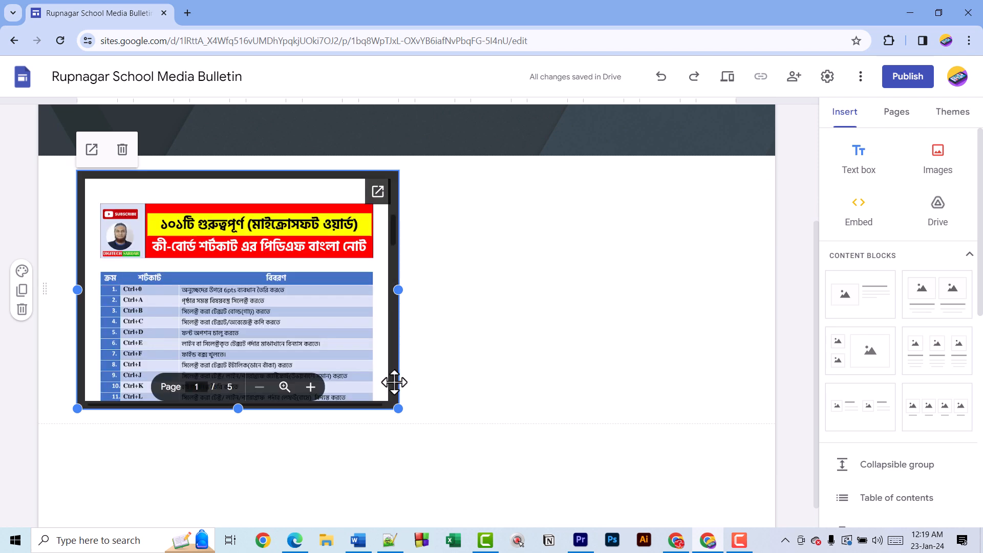
- Enlarge the embedded PDF on the Test page to about two thirds of the content width
left_click_drag(399, 409, 510, 485)
scroll(576, 398, "up", 3)
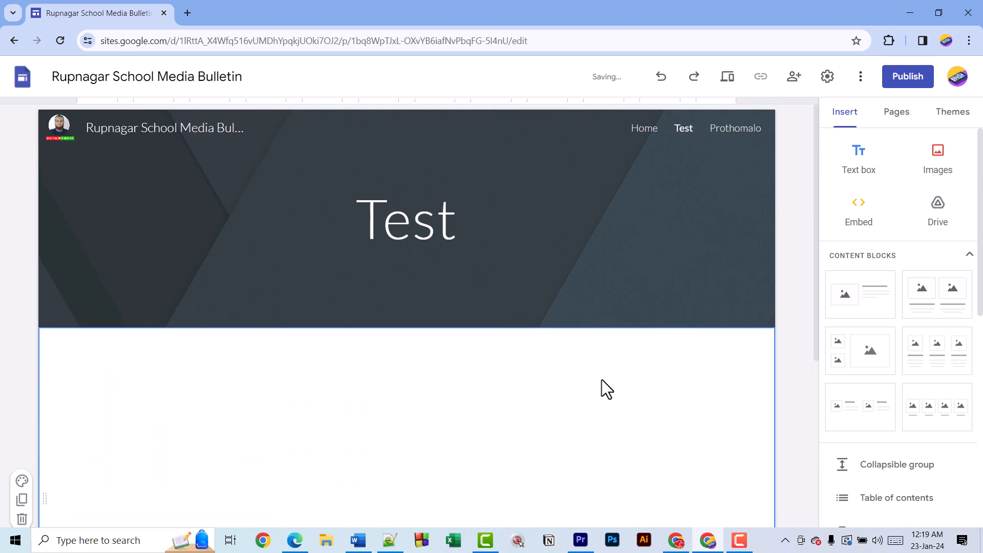
scroll(607, 397, "down", 3)
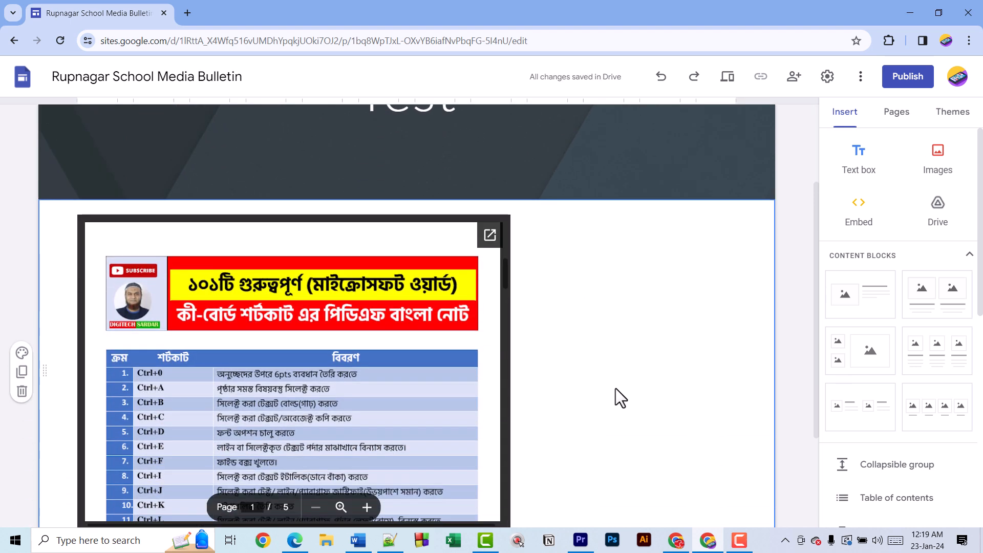
- Open the Home page and add the content block with three images and captions below the text section
left_click(897, 128)
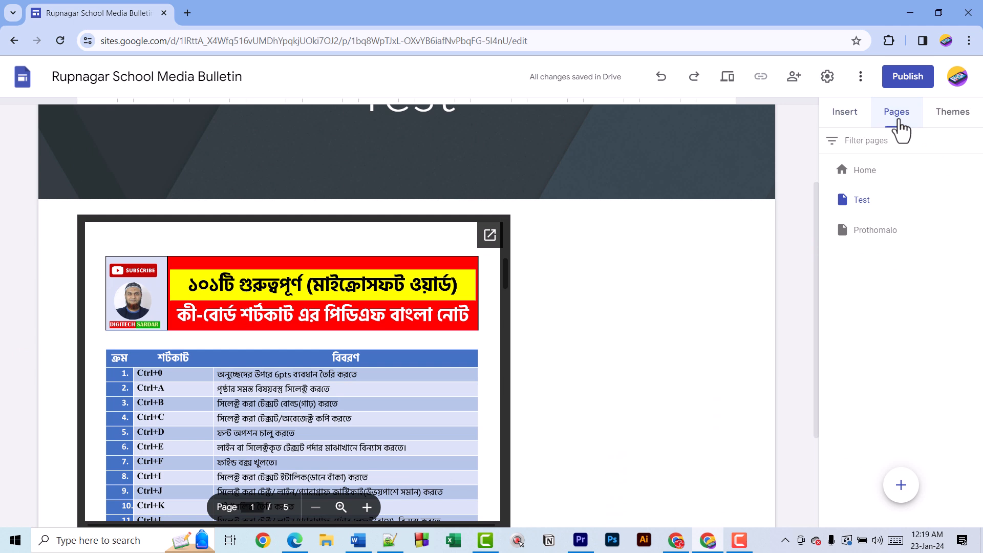
left_click(886, 177)
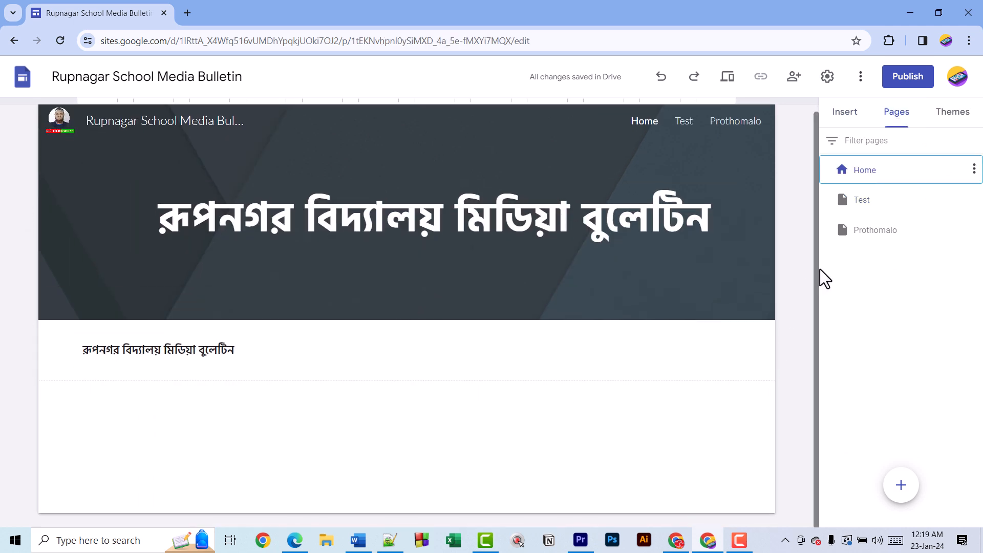
left_click(843, 135)
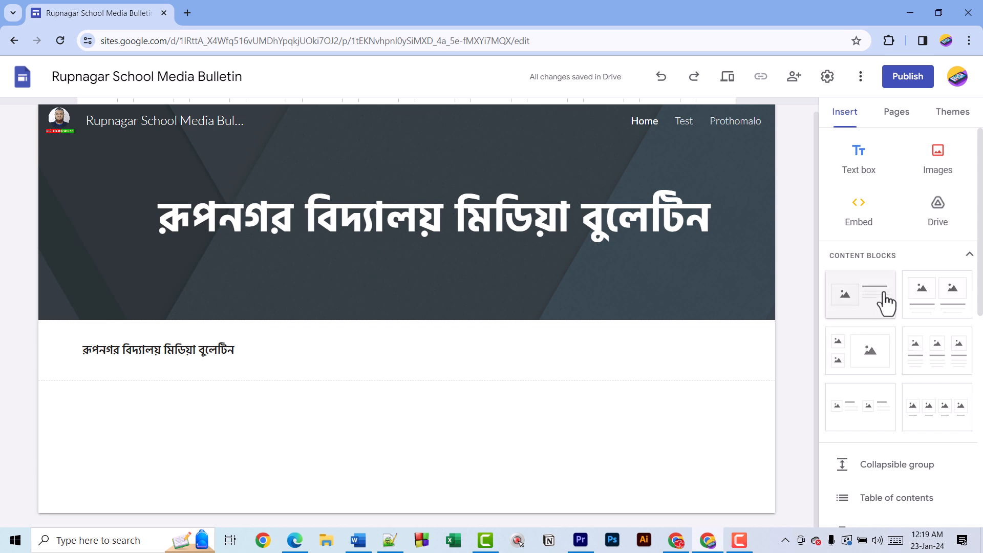
left_click(949, 358)
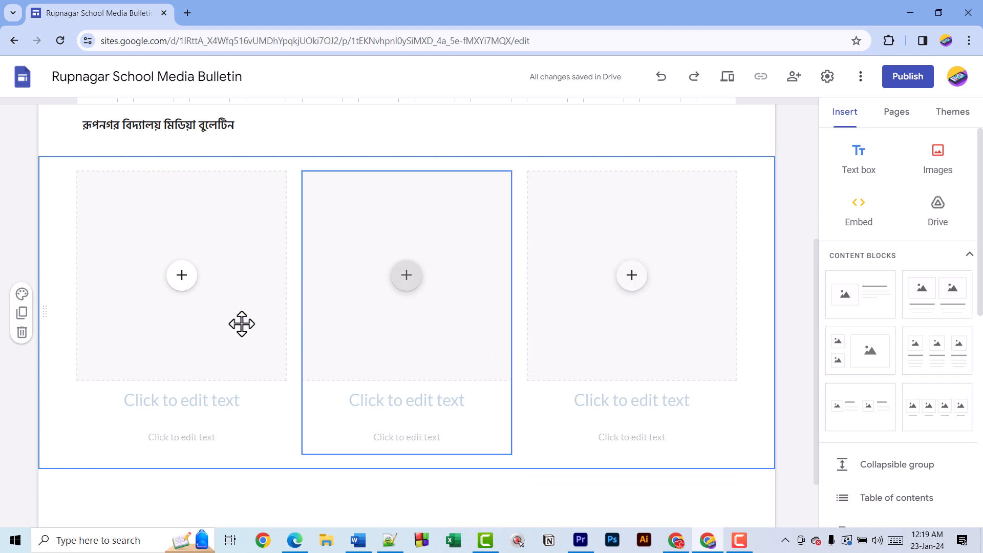
- Upload app.png into the first image placeholder of the three-column block
left_click(185, 290)
left_click(224, 321)
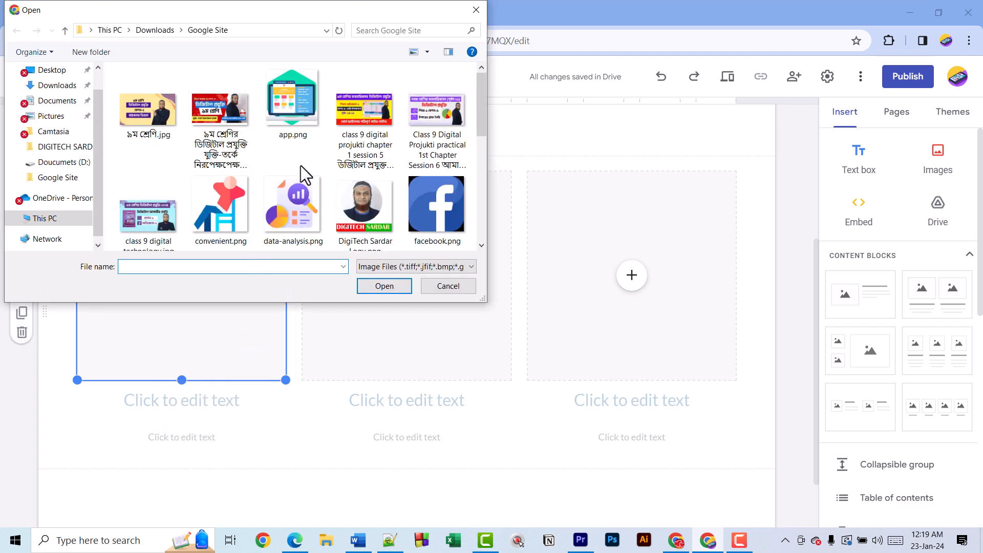
left_click(291, 102)
left_click(379, 286)
- Upload planning.png into the middle image placeholder of the three-column block
left_click(403, 282)
left_click(435, 284)
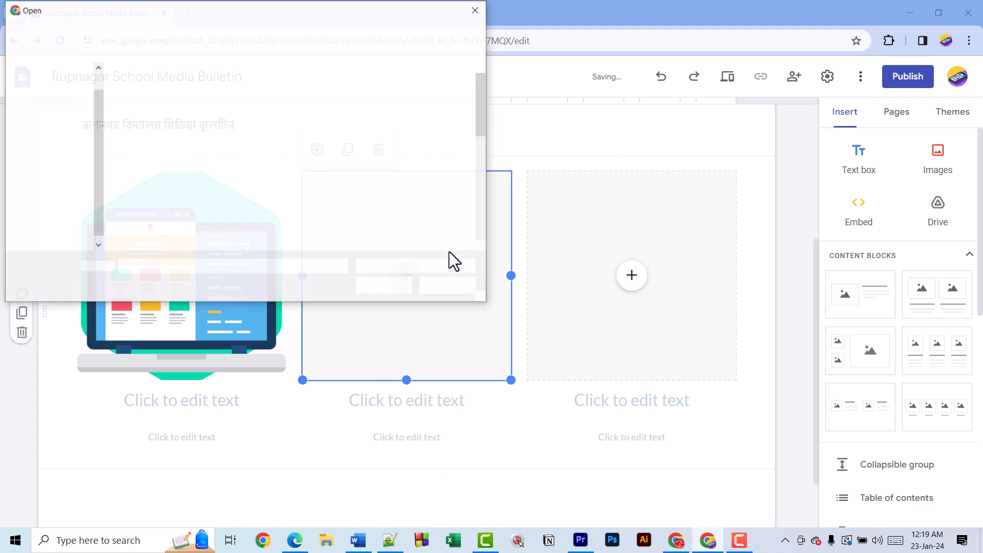
scroll(349, 217, "down", 2)
double_click(348, 217)
- Upload resume.png into the third image placeholder of the three-column block
left_click(636, 285)
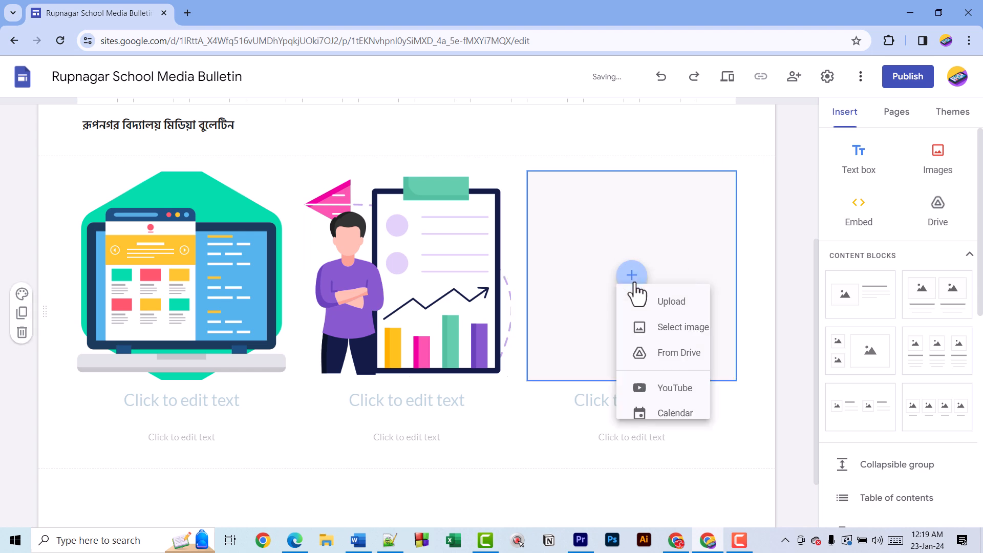
left_click(648, 313)
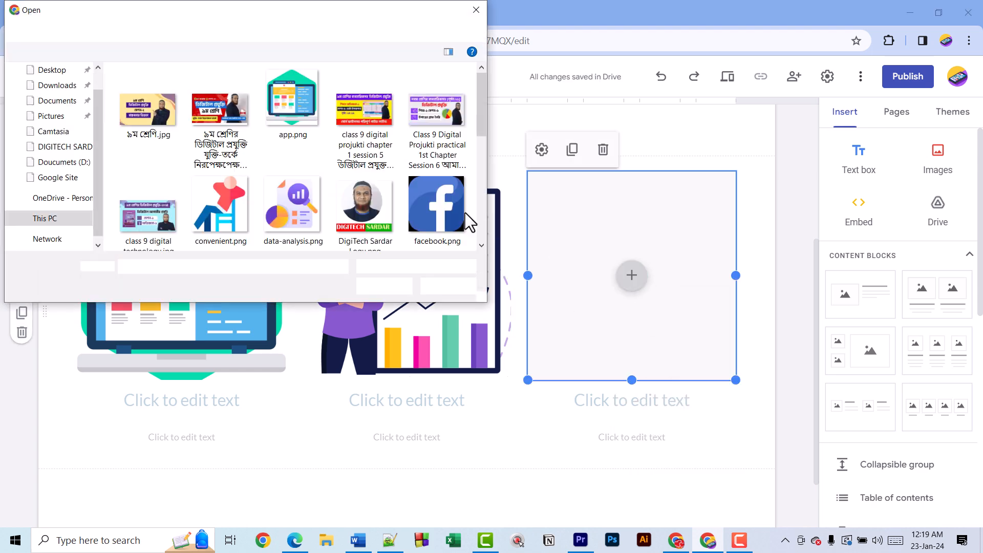
scroll(415, 197, "down", 5)
scroll(427, 204, "down", 3)
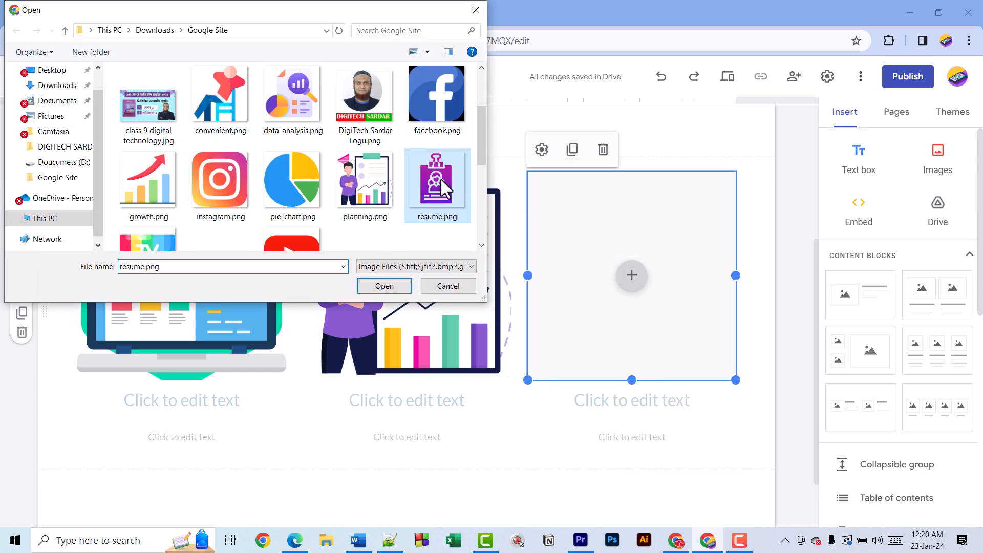
double_click(441, 177)
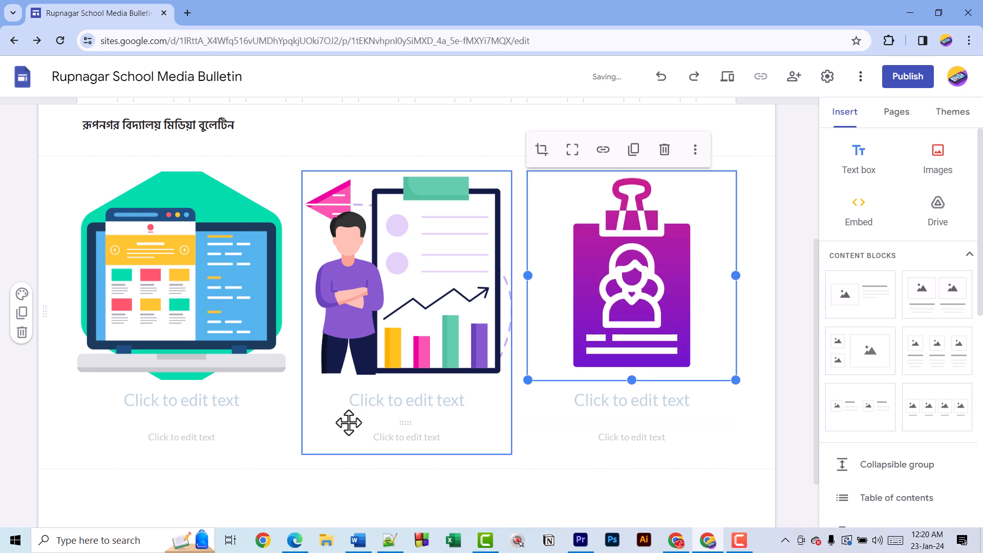
- Enter the headings "বিজ্ঞান", "মানবিক" and "ব্যবসায় শিক্ষা" under the first, second and third images
left_click(185, 406)
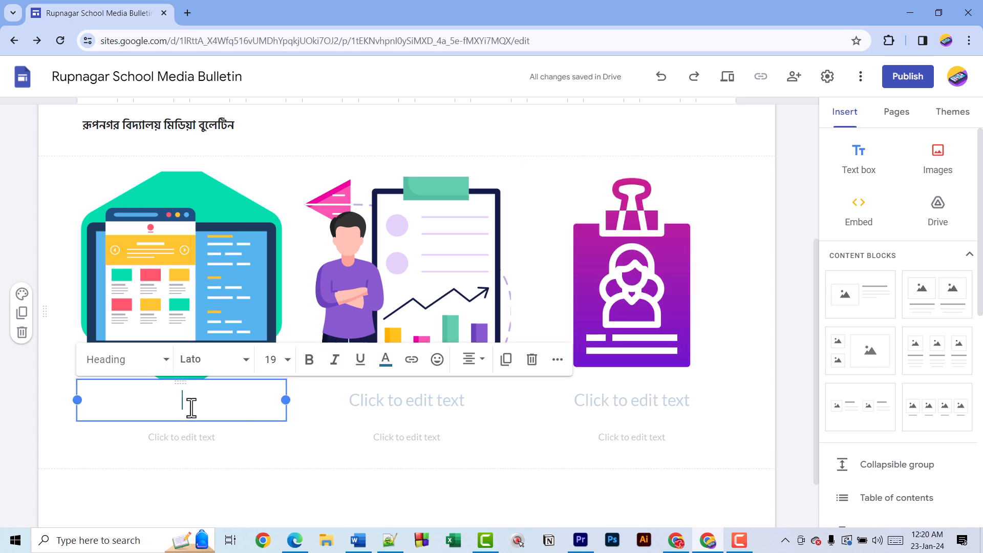
type("বিজ্ঞান")
left_click(369, 404)
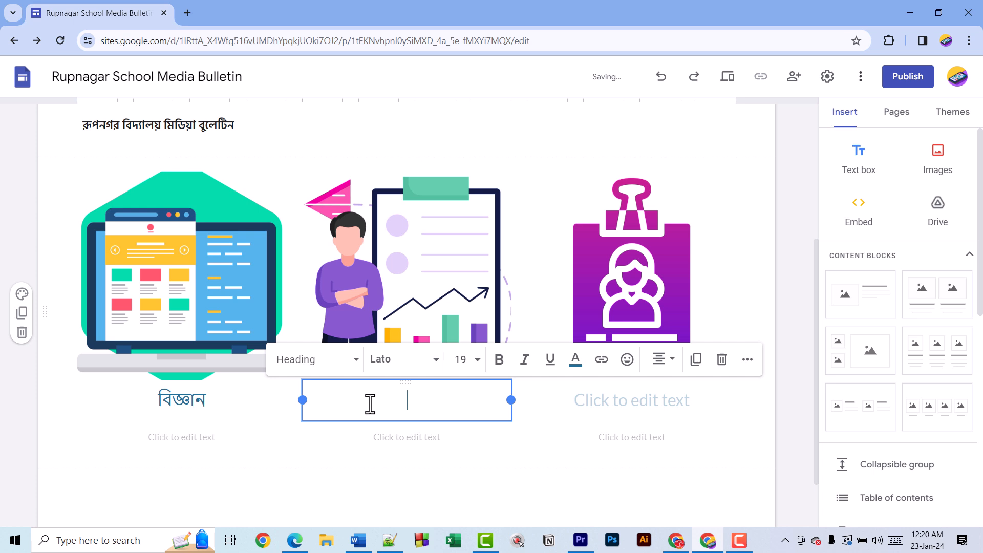
type("মানবিক")
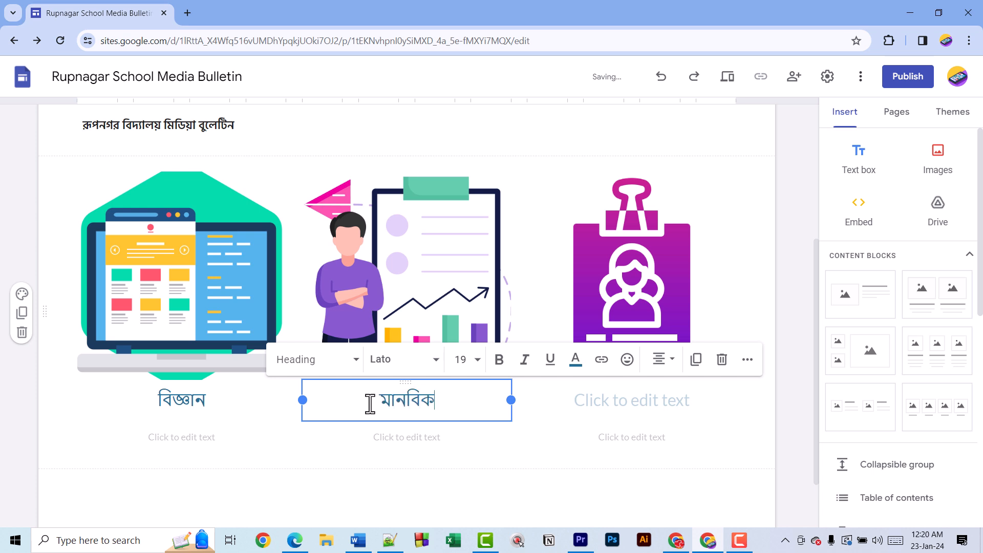
left_click(578, 403)
type("ব্যবসায় শিক্ষা")
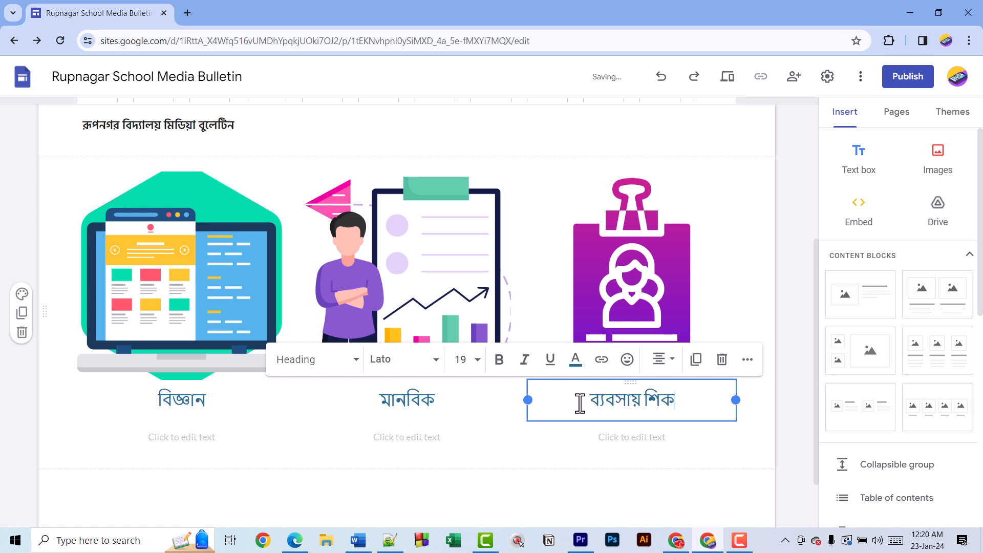
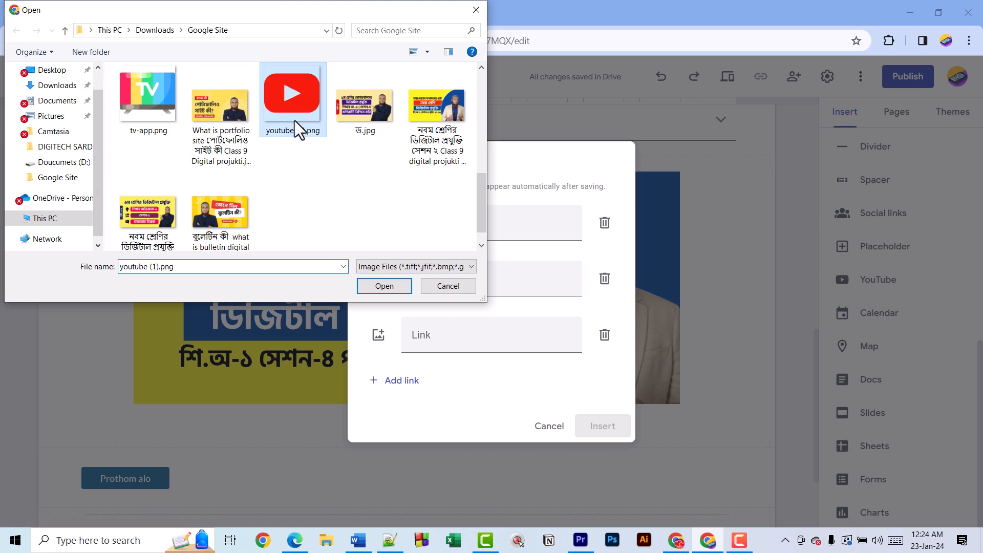
- Upload youtube (1).png as the second social link's icon and instagram.png as the third link's icon
left_click(384, 286)
left_click(380, 339)
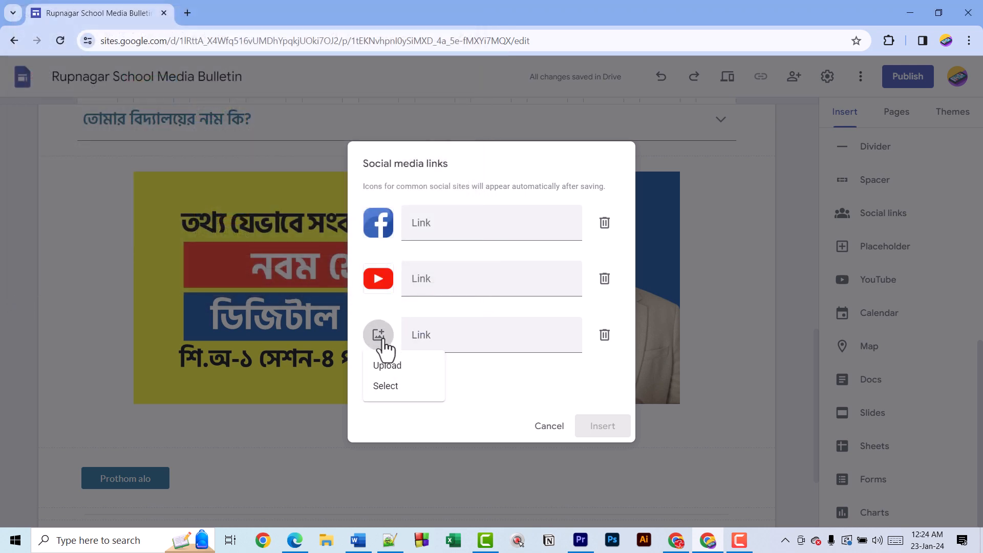
left_click(395, 374)
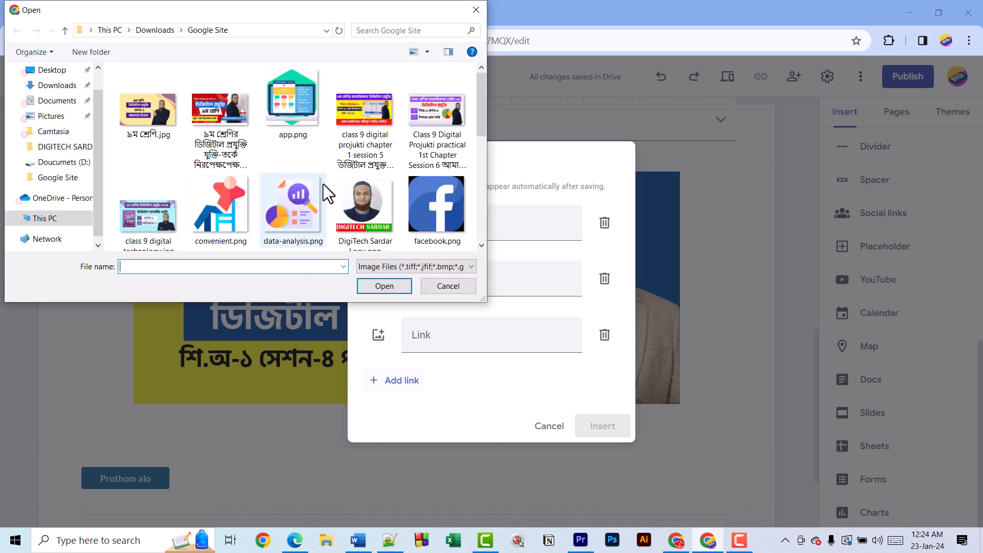
scroll(307, 189, "down", 1)
left_click(240, 229)
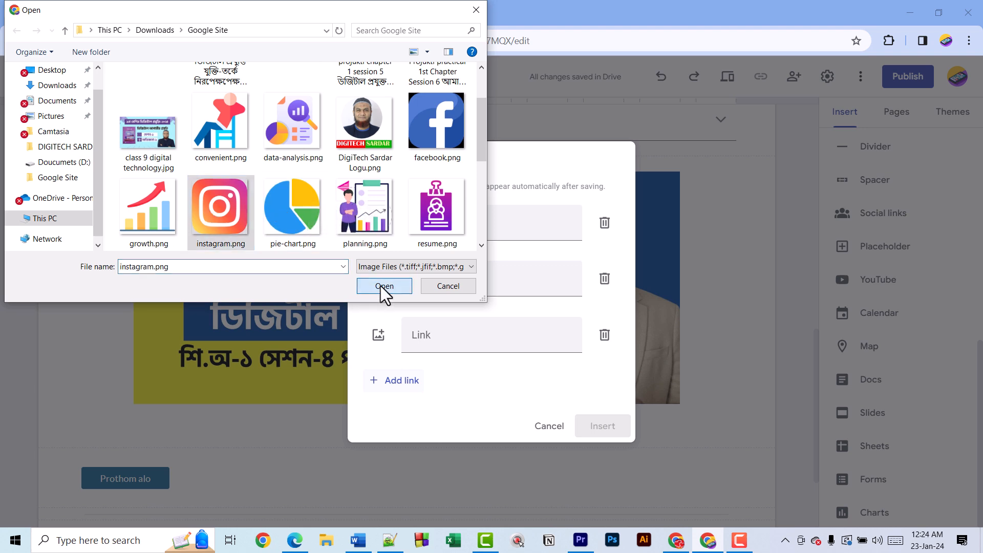
left_click(383, 286)
- Set the link for the Facebook icon to facebook.com
left_click(454, 229)
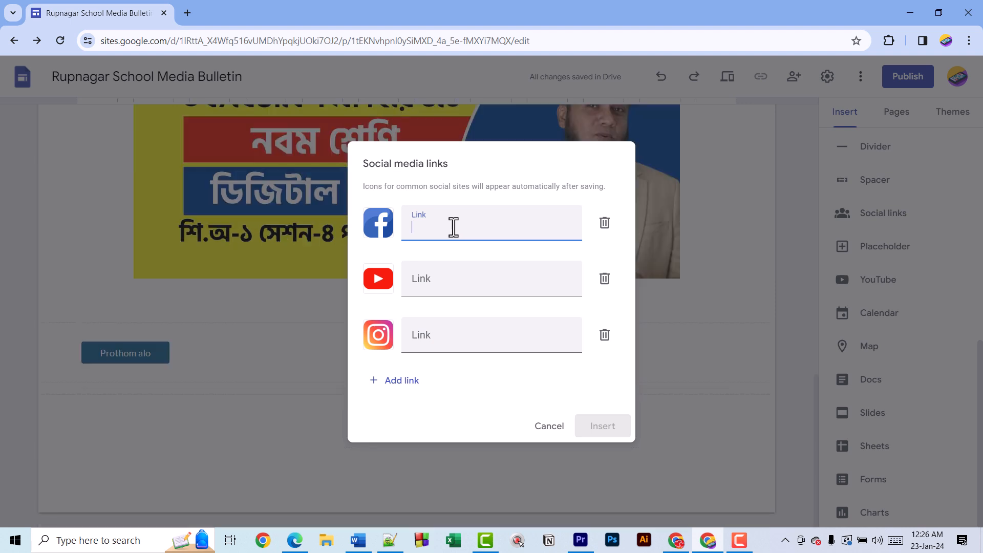
type("facebook")
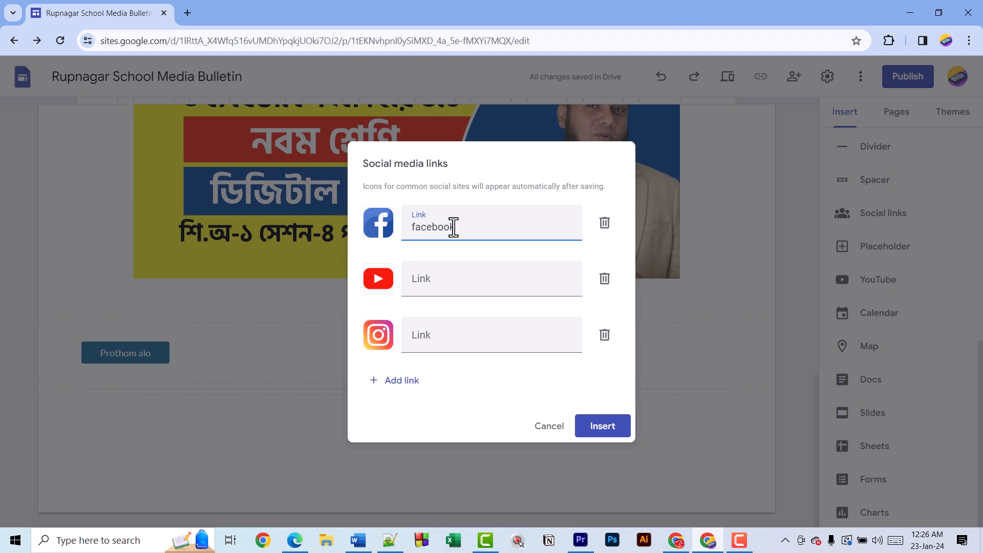
type(".co")
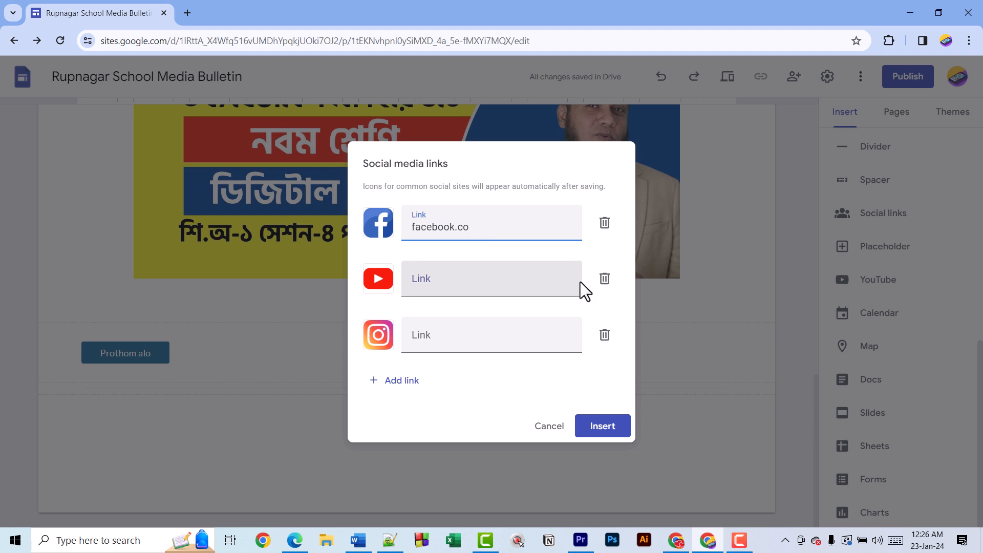
type("m")
- Copy facebook.com into the YouTube and Instagram link fields and insert the social links on the page
left_click_drag(564, 233, 312, 238)
key("ctrl+c")
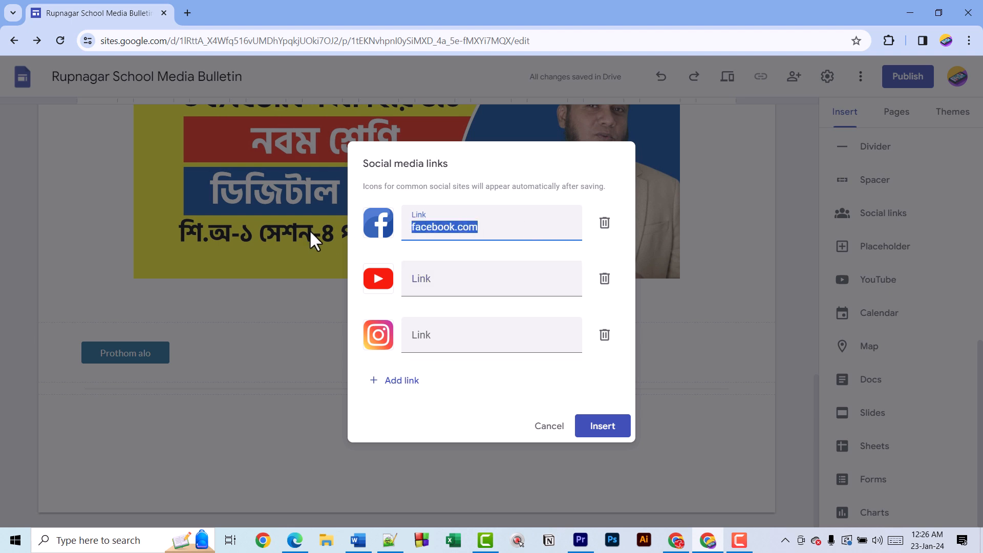
left_click(432, 281)
key("ctrl+v")
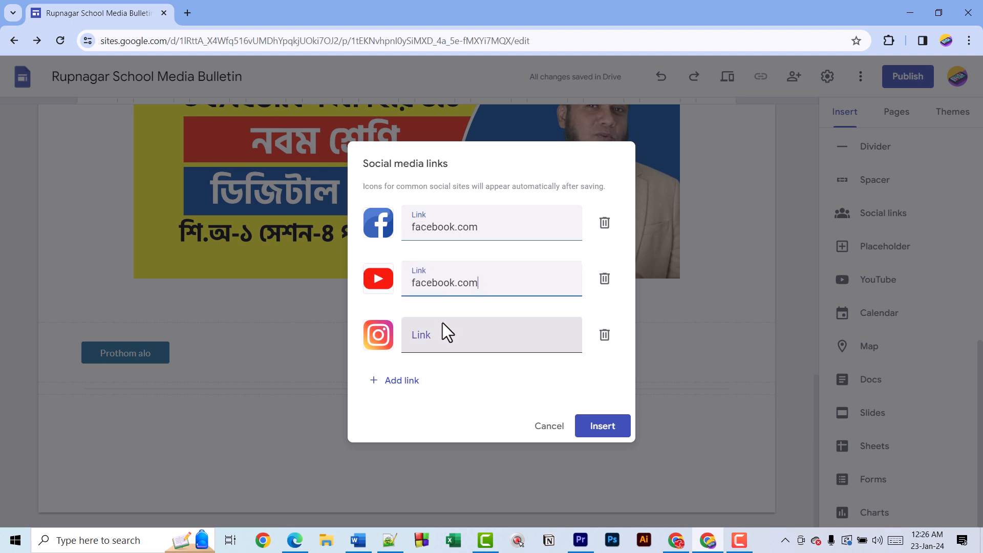
left_click(448, 337)
key("ctrl+v")
left_click(589, 426)
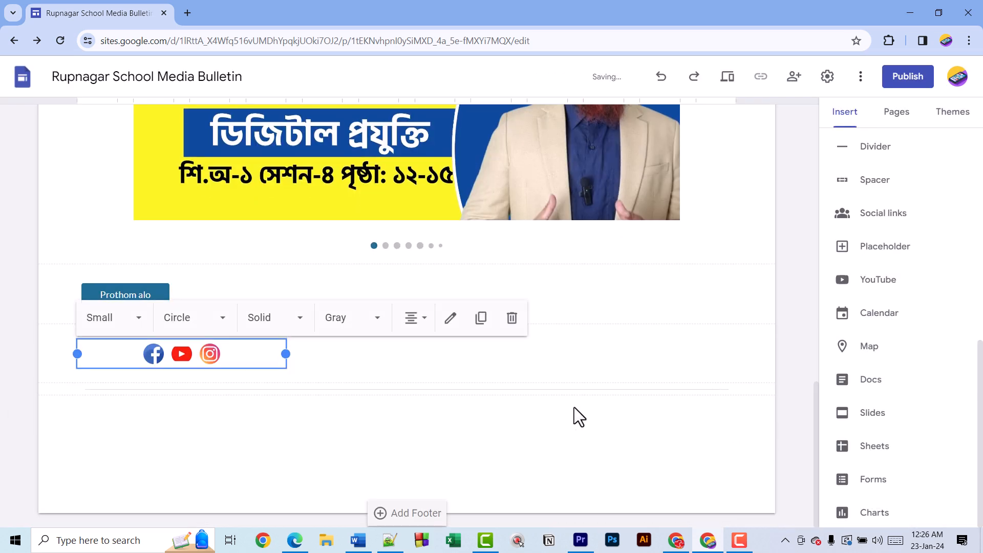
- Insert a placeholder in a new section beneath the divider
left_click(168, 389)
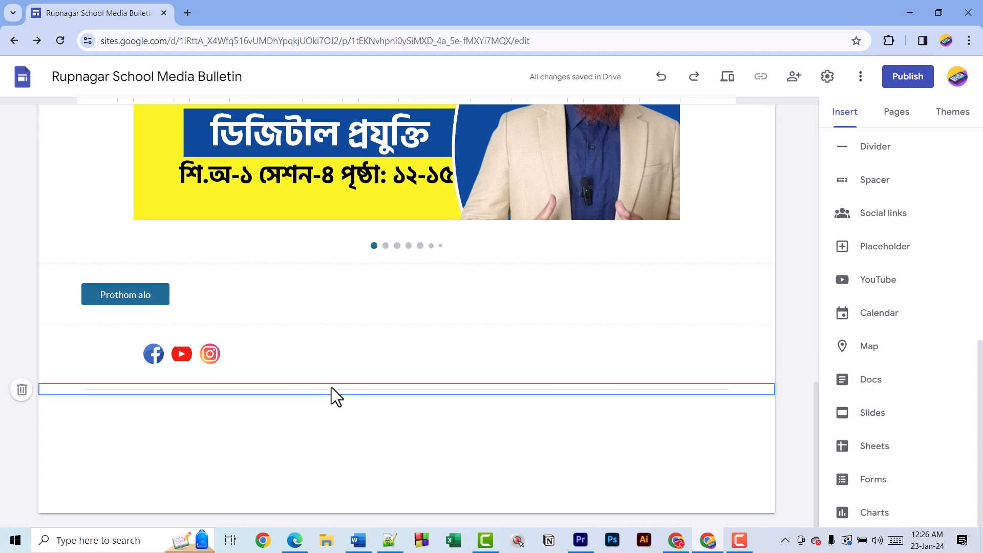
left_click(896, 254)
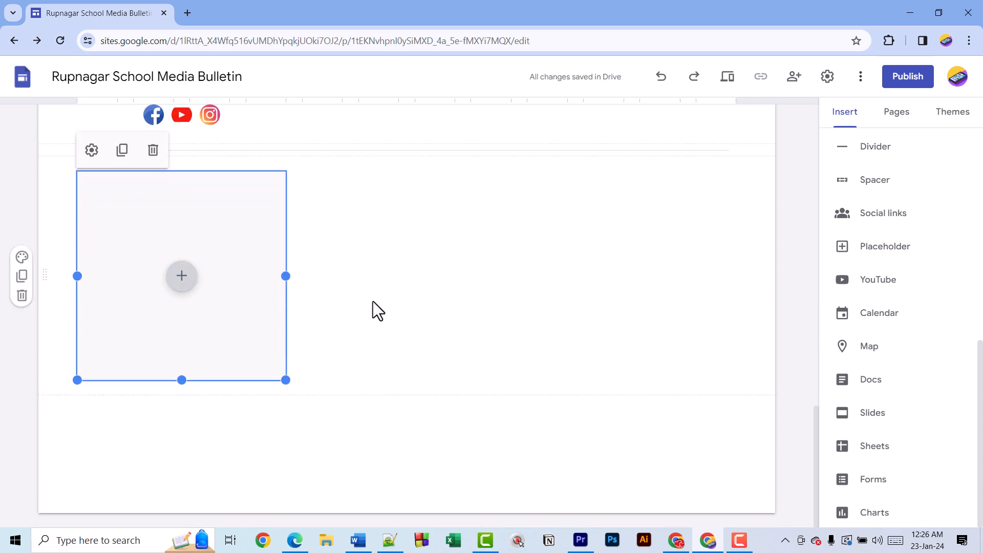
left_click(182, 275)
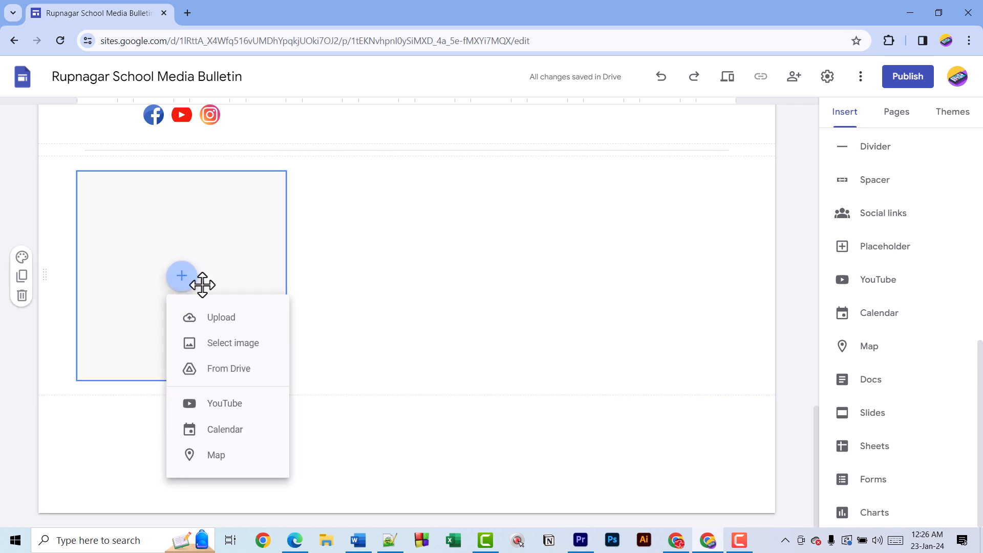
left_click(238, 343)
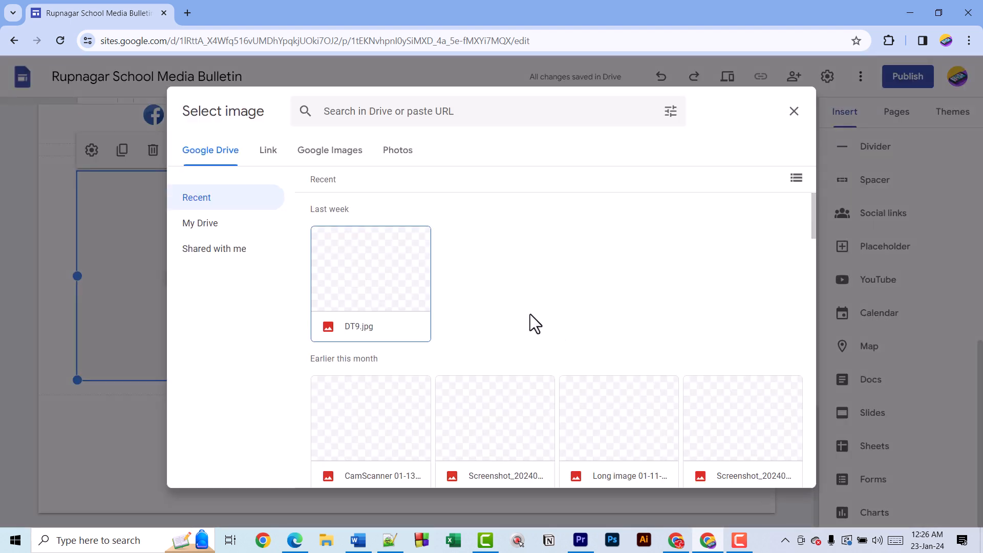
scroll(530, 315, "down", 2)
scroll(530, 314, "up", 2)
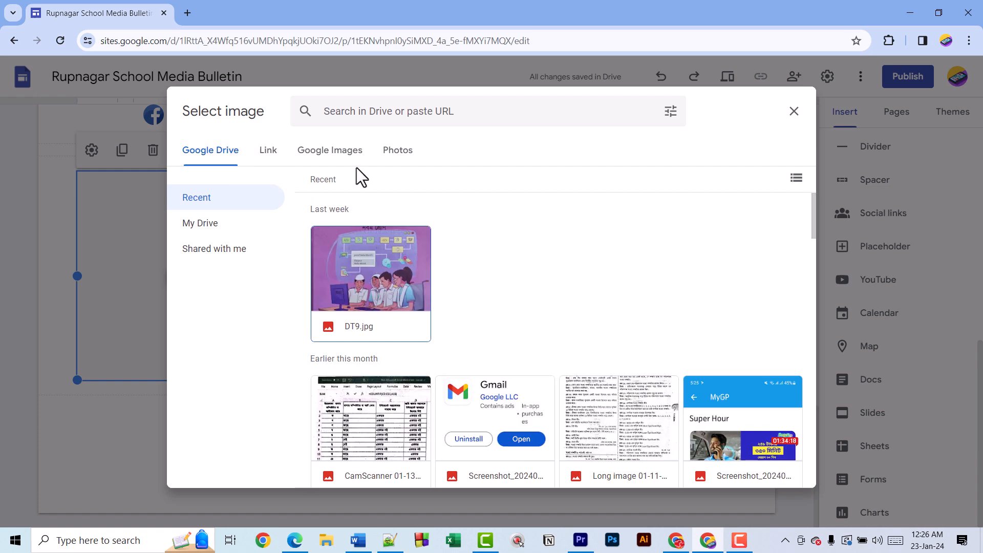
key("Escape")
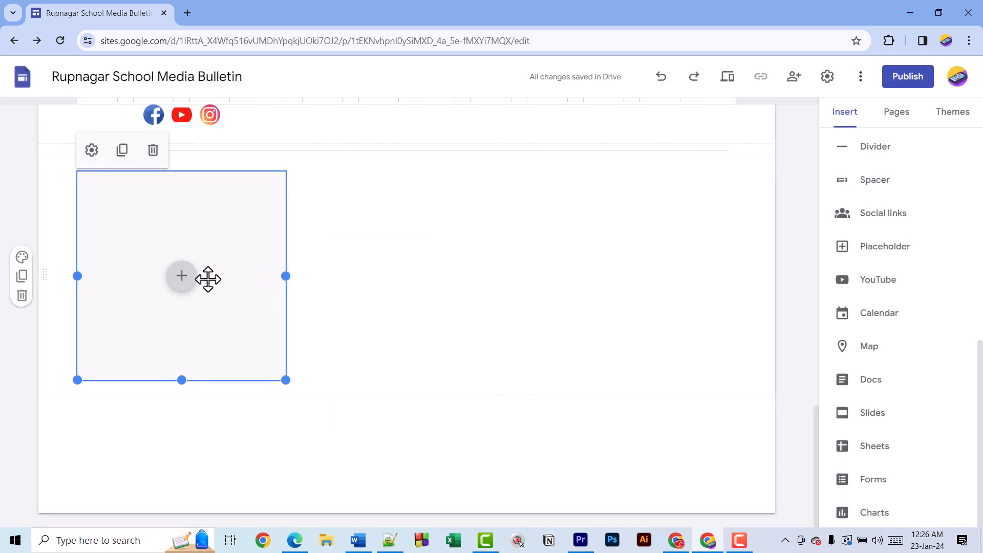
- Upload convenient.png from the Google Site folder into the placeholder beneath the divider
left_click(182, 278)
left_click(266, 320)
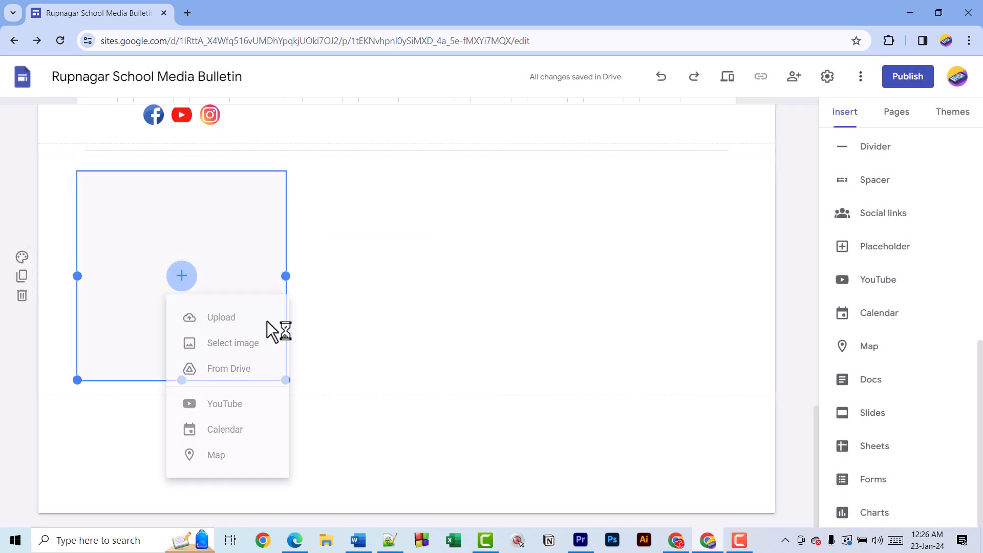
scroll(348, 167, "down", 1)
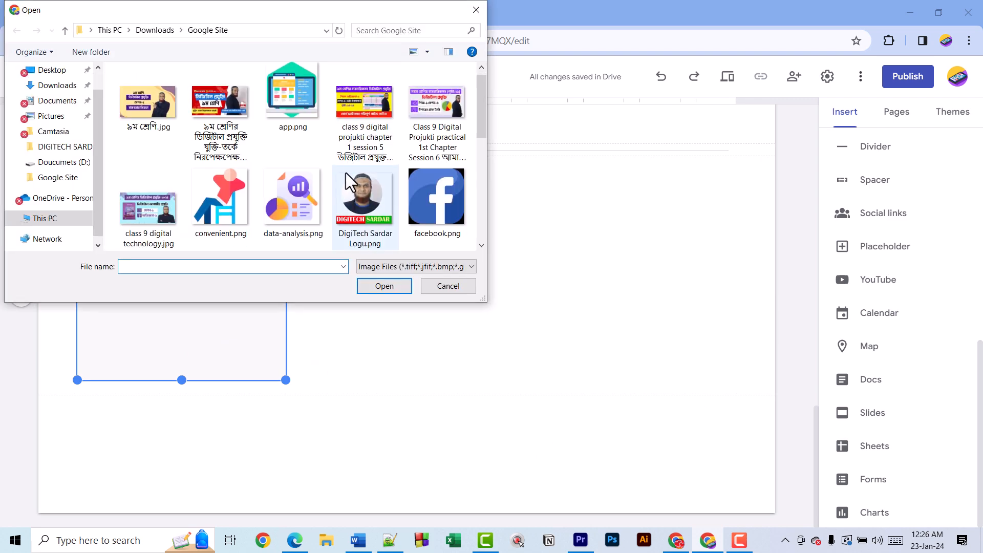
left_click(243, 190)
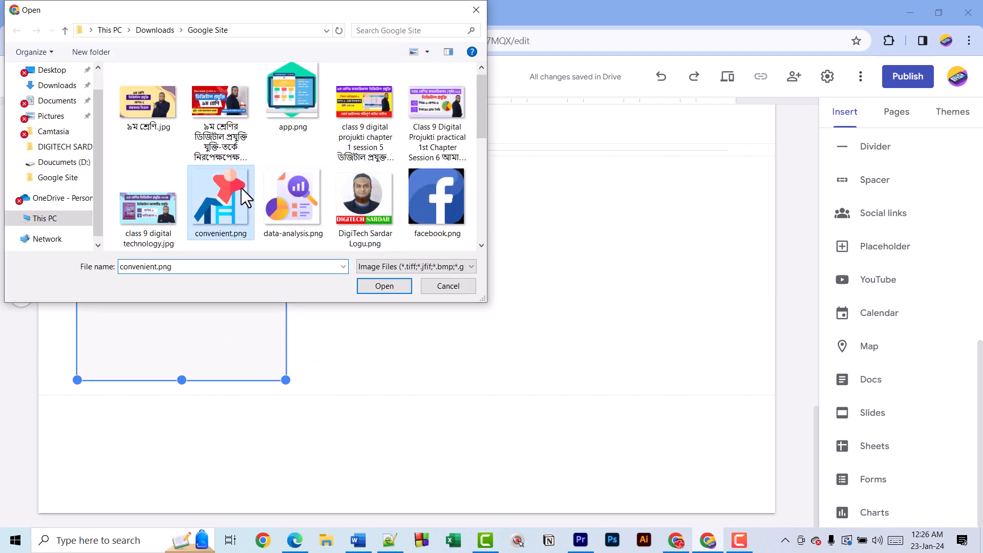
left_click(369, 285)
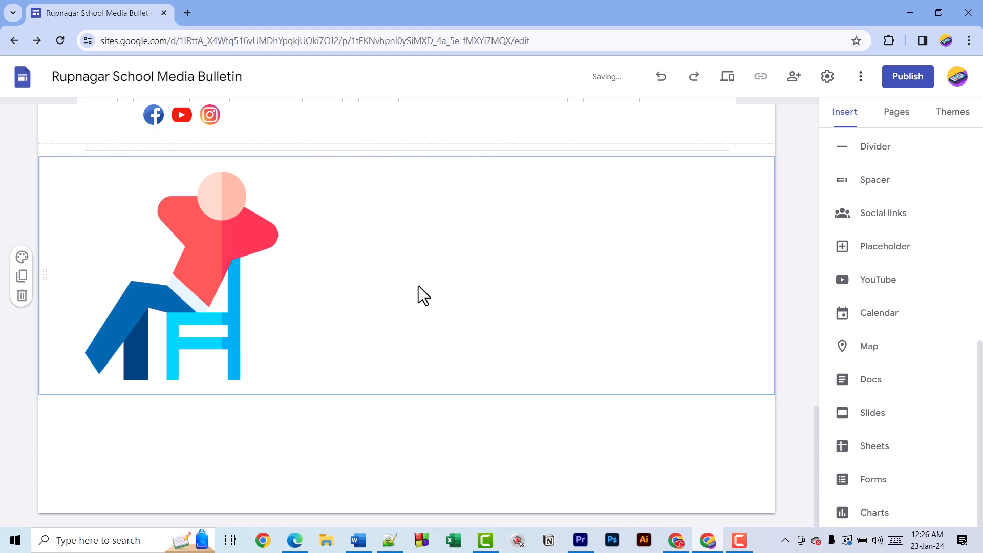
left_click(223, 285)
left_click(336, 316)
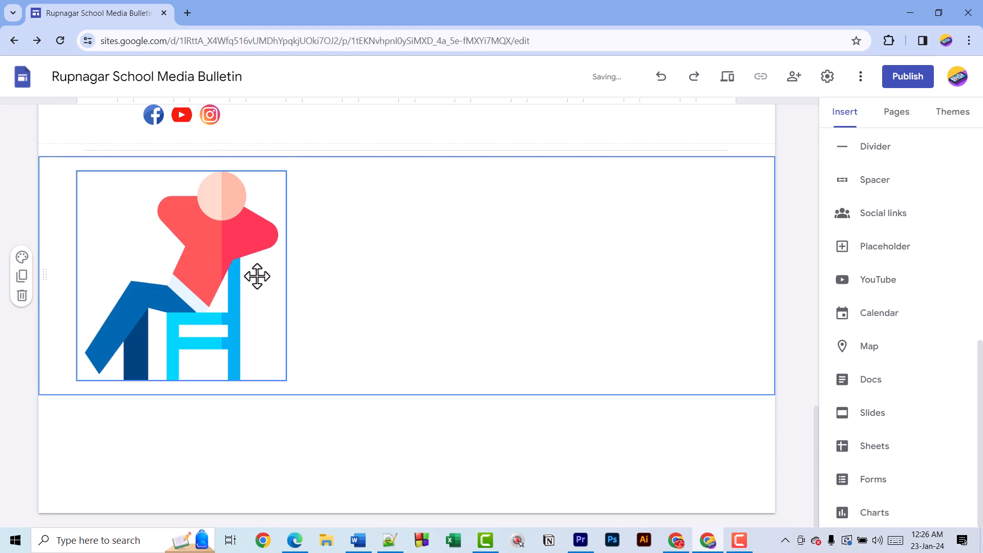
- Insert a second placeholder and move it beside the seated-figure image in the same section
left_click(897, 261)
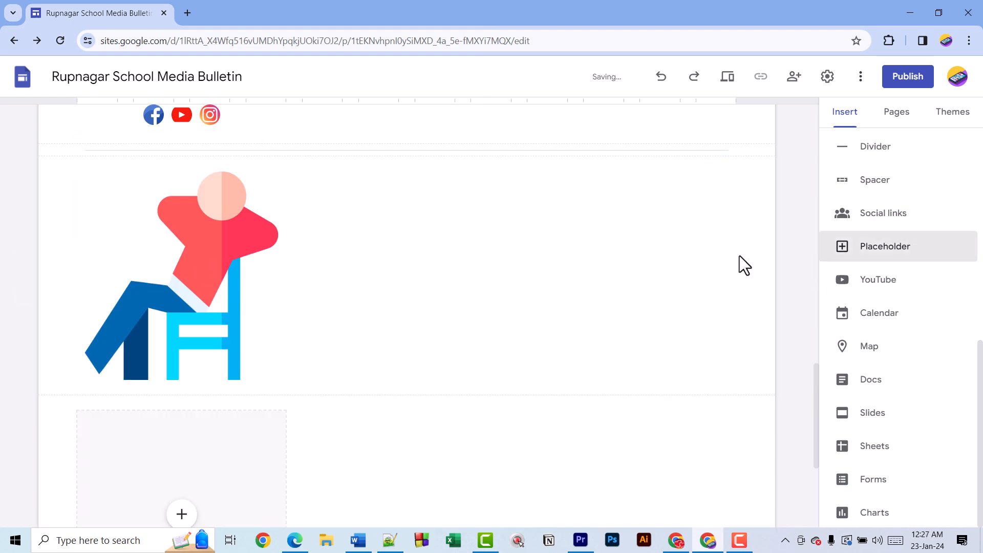
left_click_drag(287, 300, 401, 435)
scroll(527, 418, "down", 3)
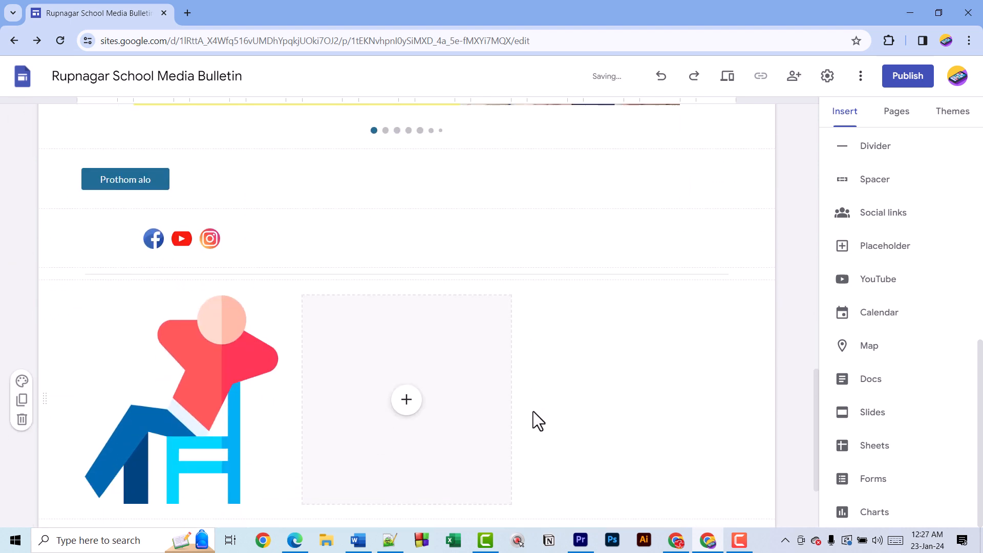
left_click(212, 393)
scroll(226, 408, "down", 3)
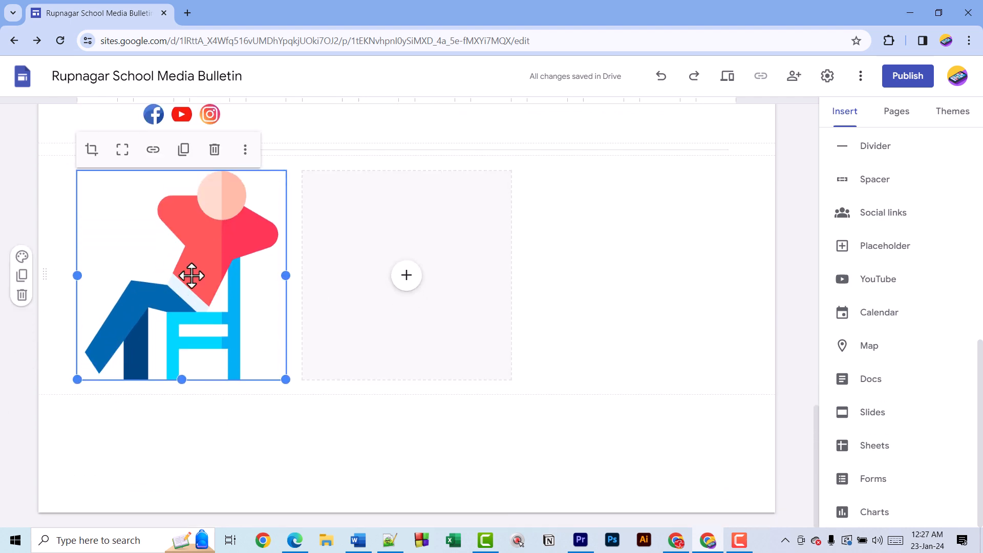
- Search YouTube for "ictonlineschool" and place the video "MS EXCEL Bangla Tutorial | Excel IF Function and Excel Operator" in the empty placeholder
left_click(415, 287)
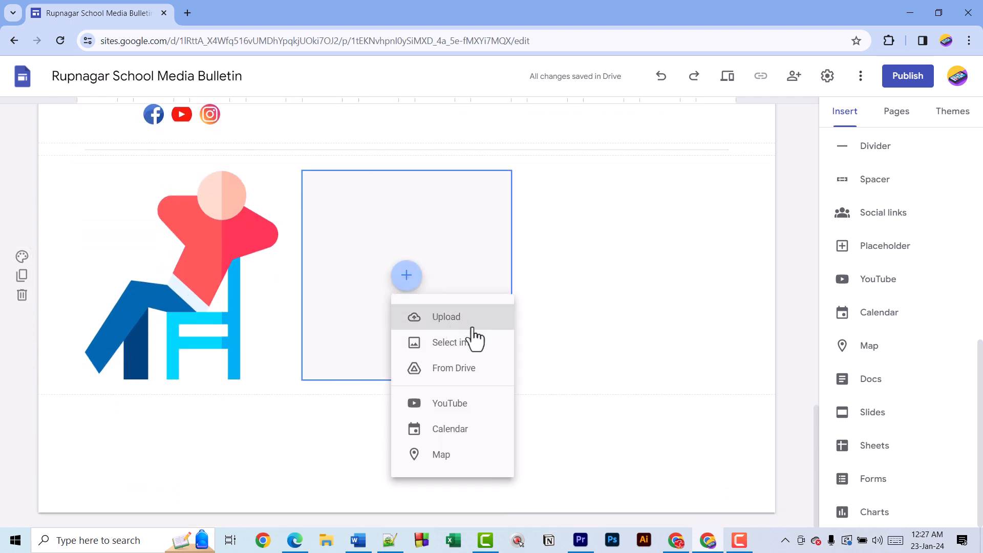
left_click(470, 405)
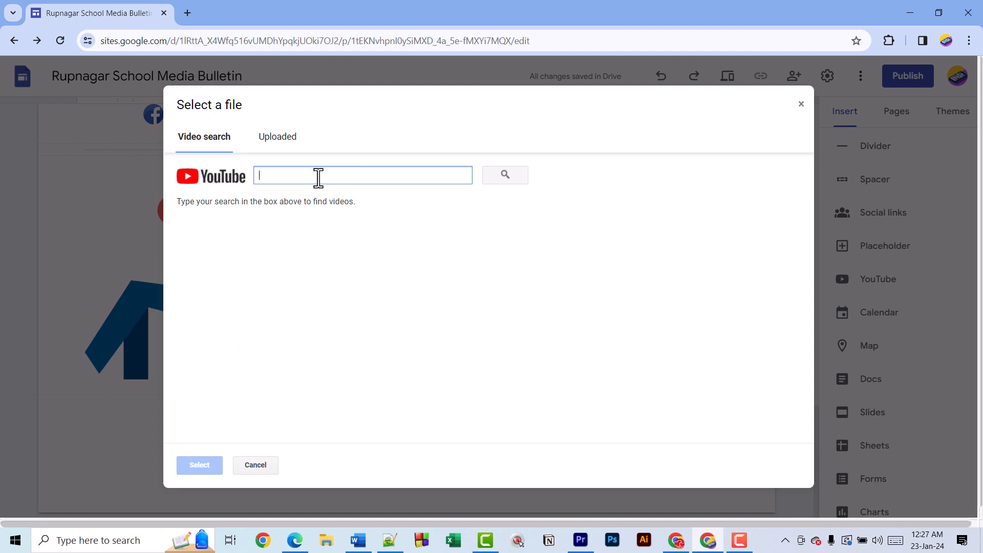
type("ict")
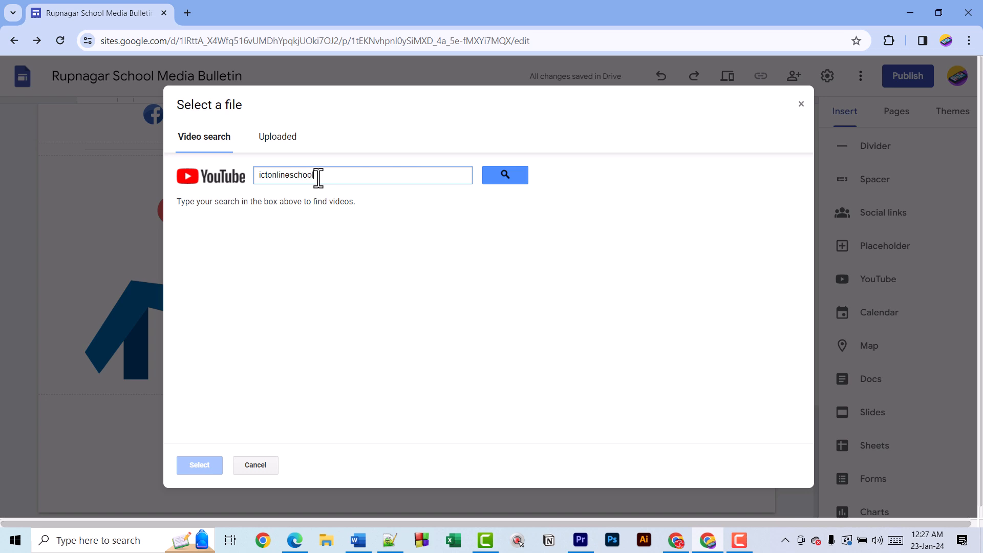
type("onlineschool")
key("Return")
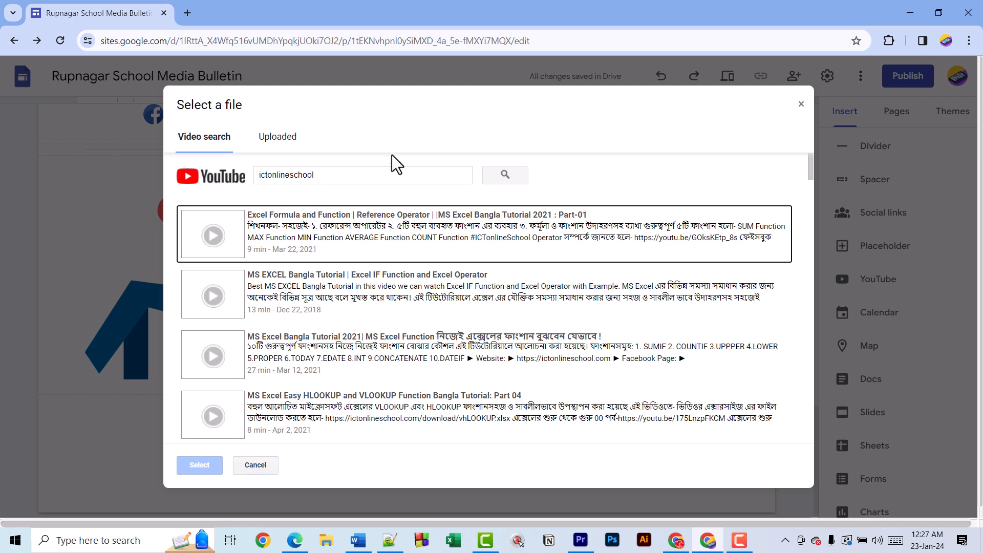
left_click(330, 289)
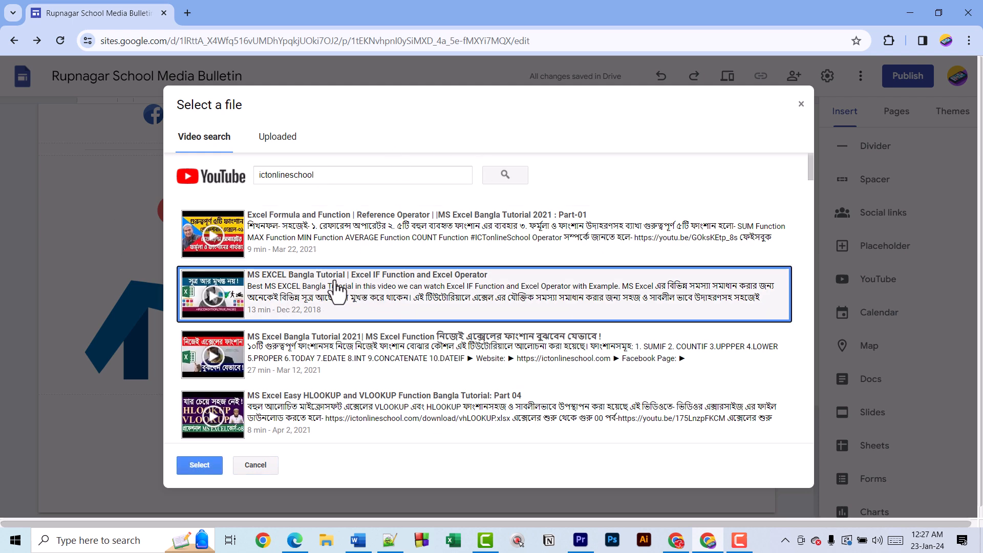
left_click(196, 467)
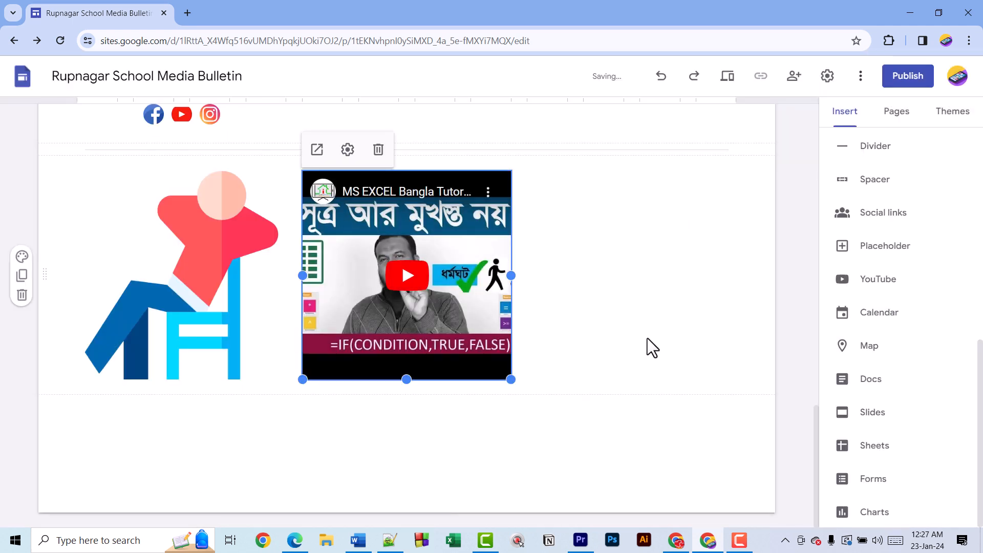
- Delete the seated-figure image and move the YouTube video into its place in the section's first column
left_click(203, 290)
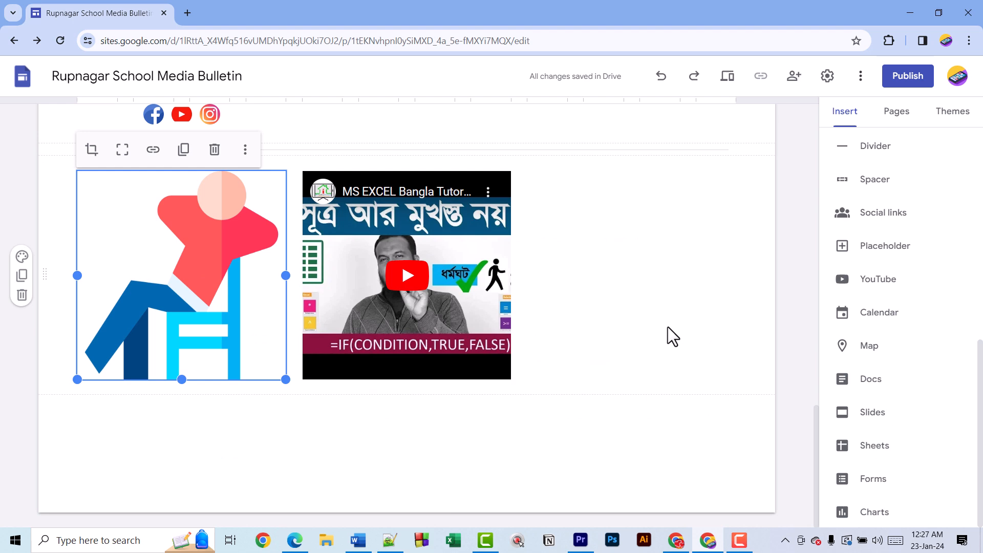
key("Delete")
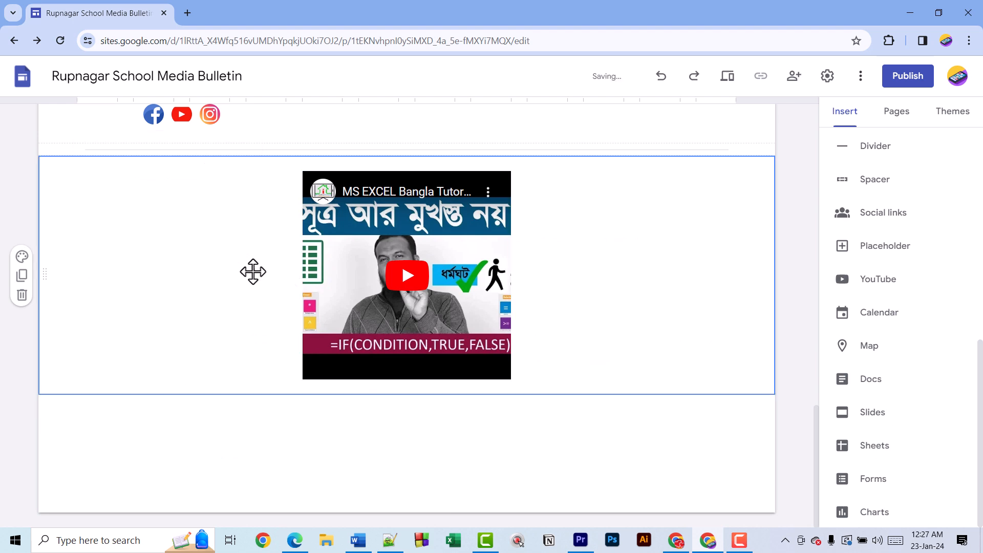
left_click_drag(471, 270, 103, 262)
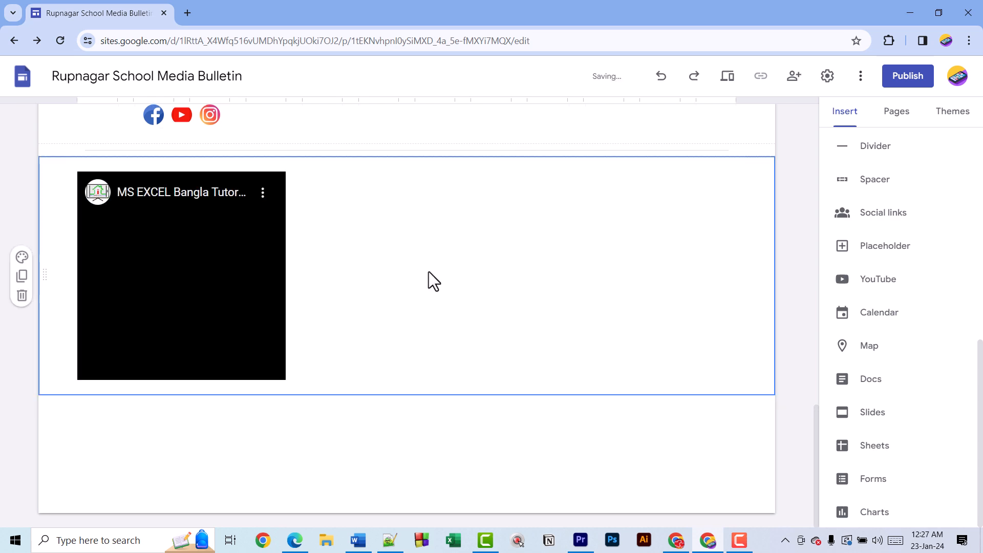
- Insert another placeholder and move it beside the YouTube video in the same section
left_click(870, 248)
scroll(558, 308, "up", 3)
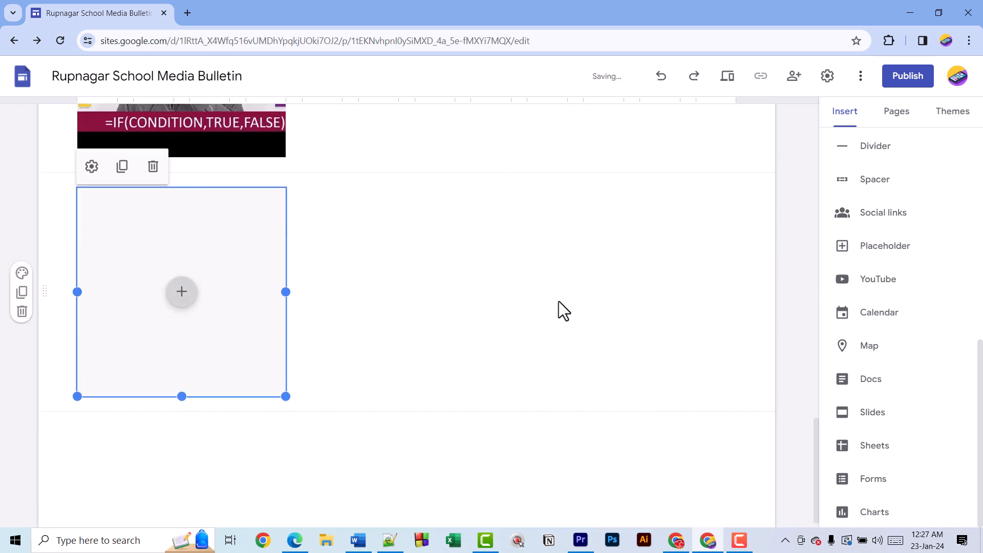
left_click_drag(242, 446, 462, 240)
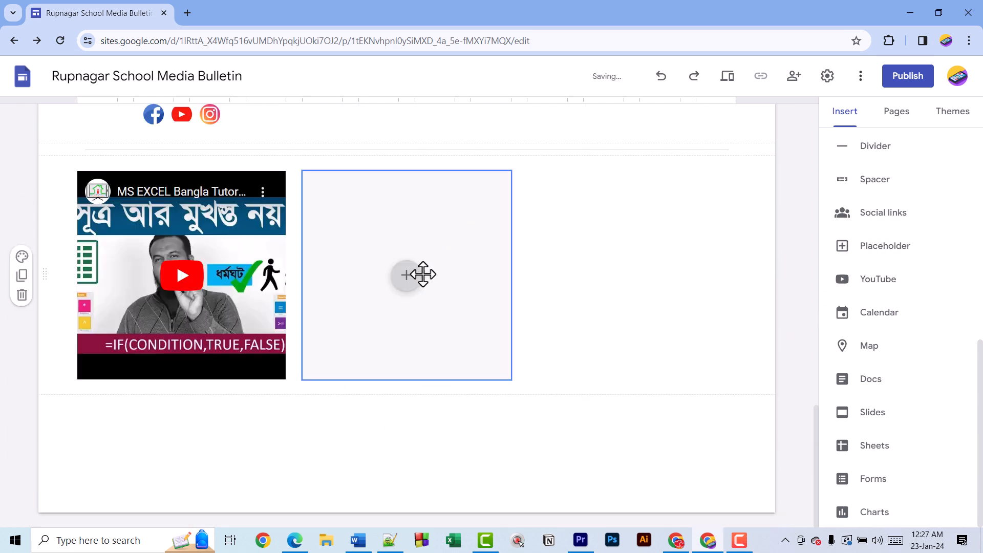
- Fill the placeholder beside the video with the account's own Google calendar
left_click(408, 279)
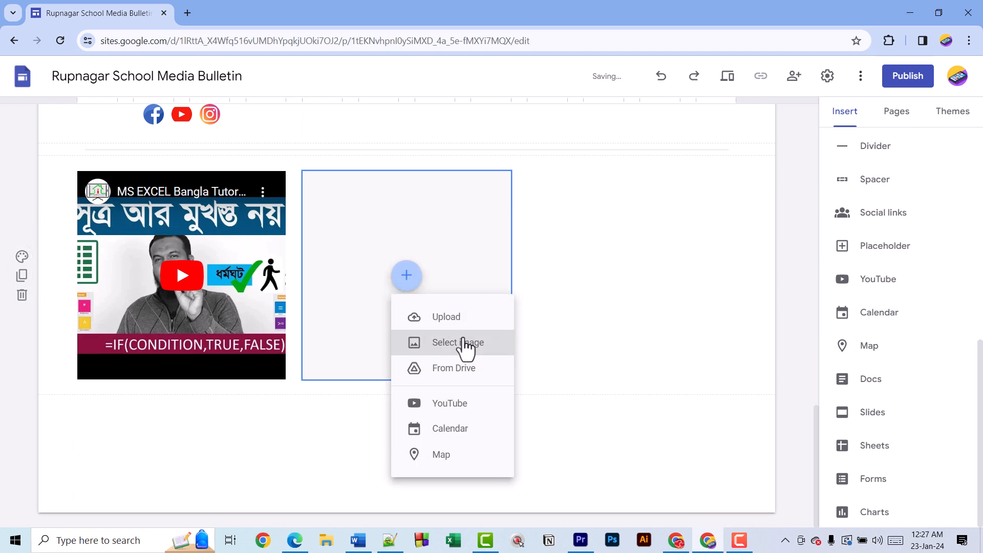
left_click(476, 429)
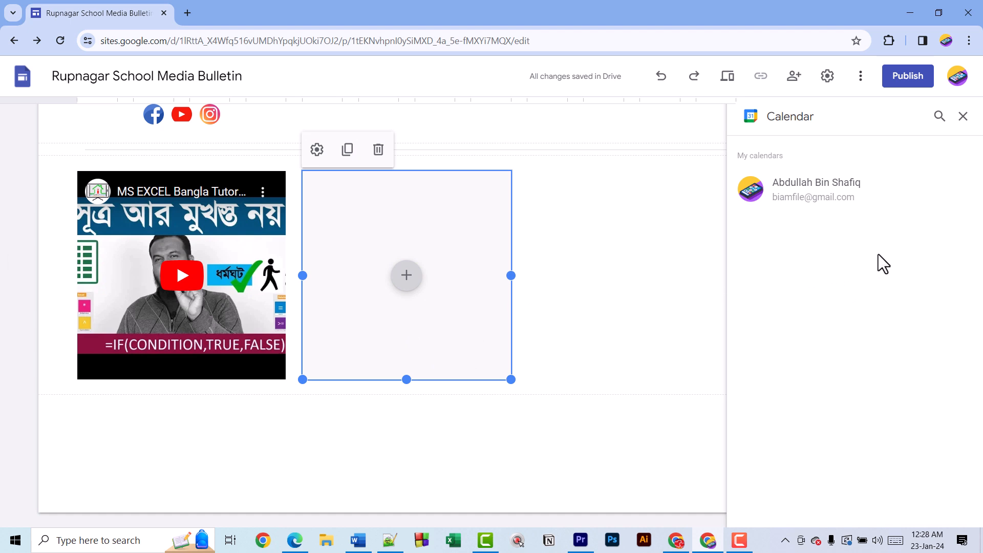
left_click(860, 197)
left_click(947, 511)
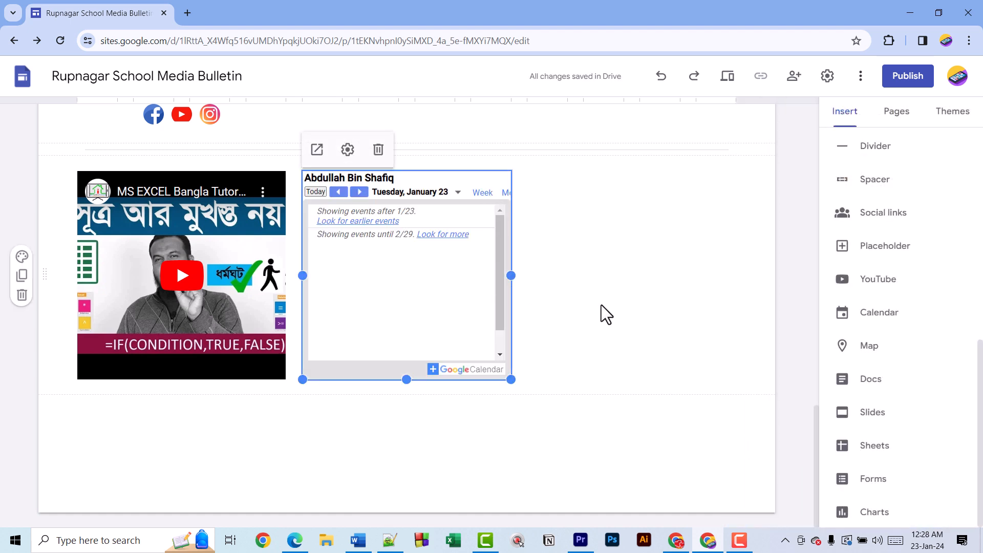
left_click(613, 314)
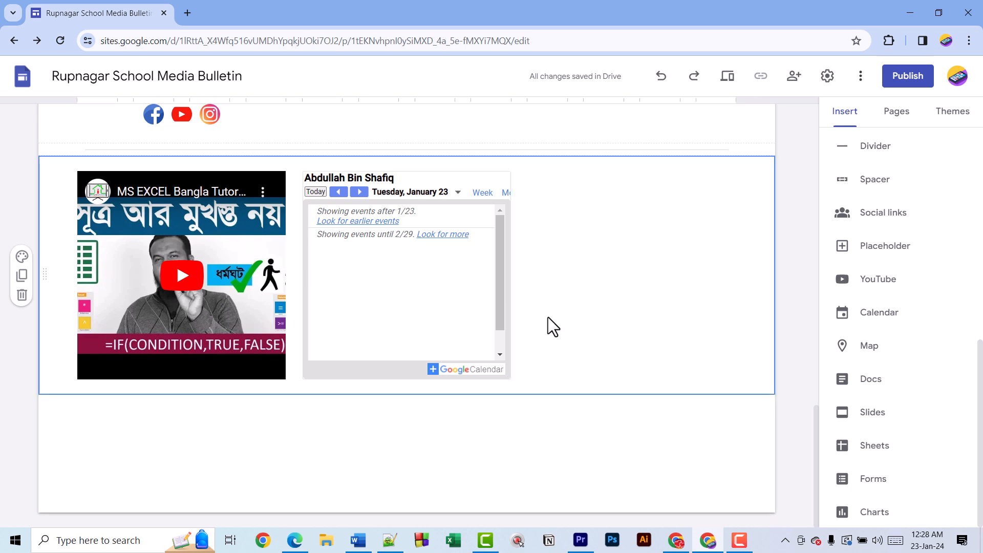
left_click(485, 196)
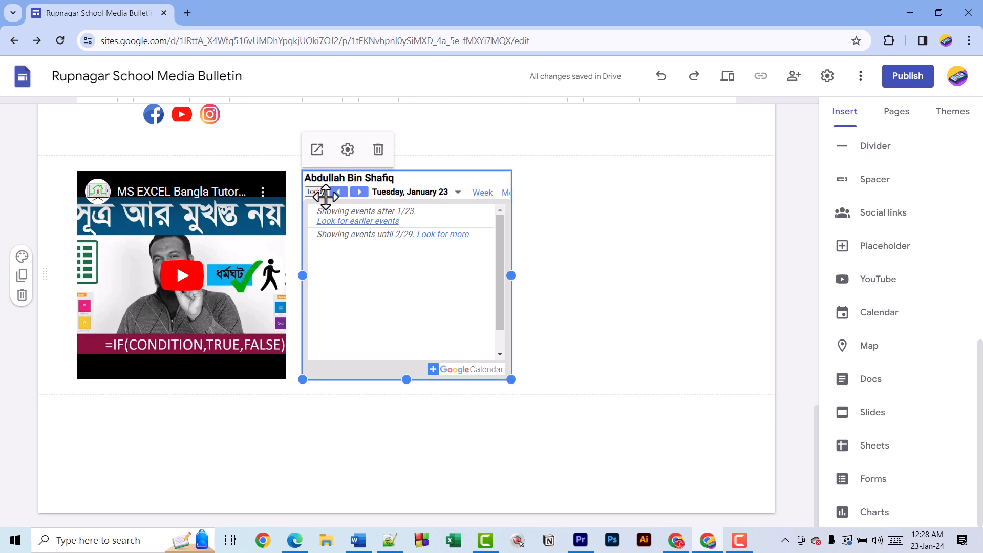
left_click(606, 281)
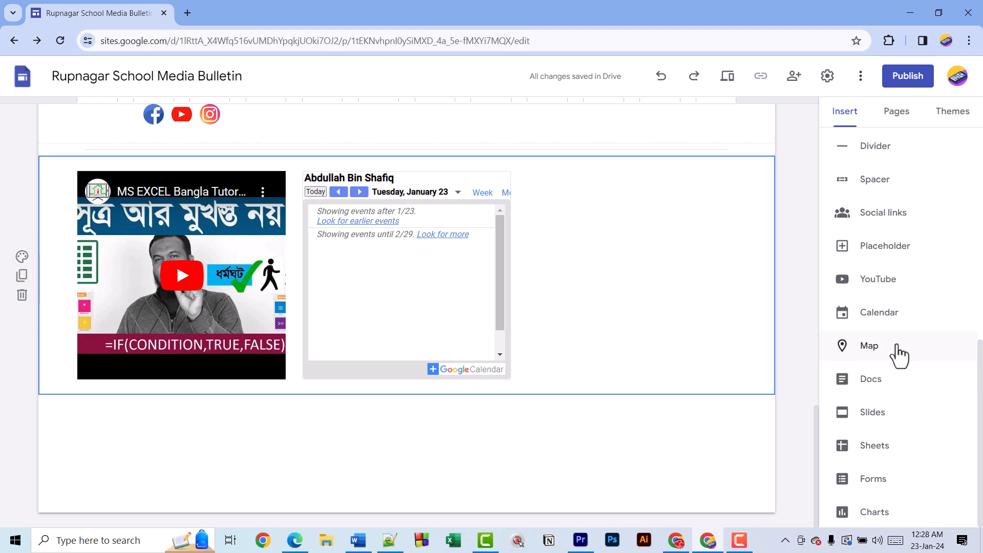
- Insert a placeholder beside the calendar and fill it with a map of ICTonlineSchool in Rangpur, Bangladesh, found by searching "ictonline"
left_click(820, 248)
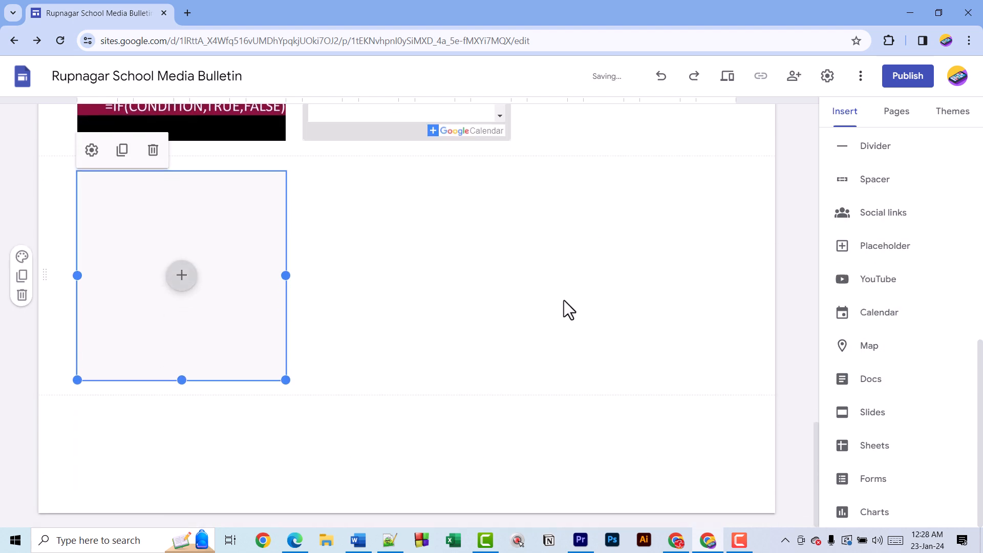
left_click_drag(181, 275, 601, 354)
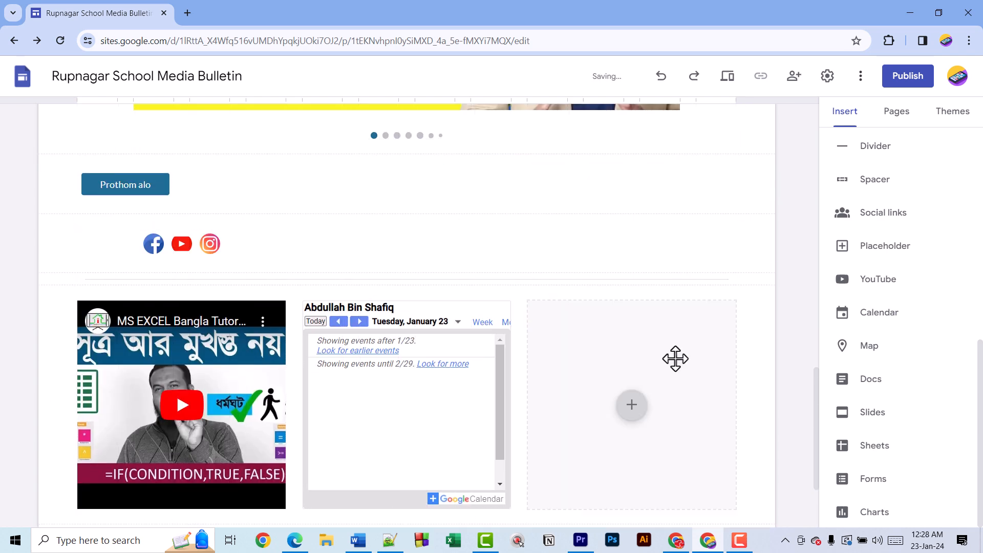
left_click(632, 407)
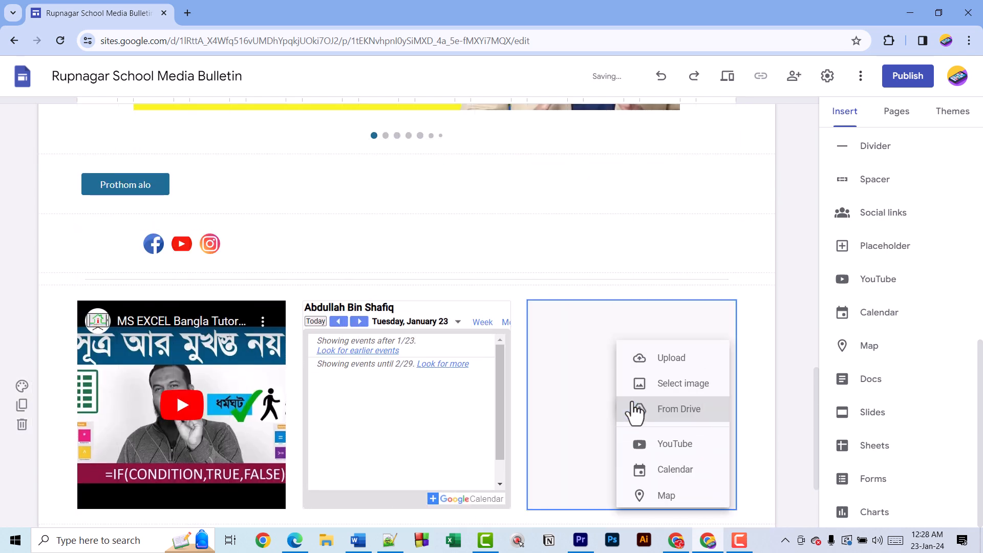
left_click(697, 495)
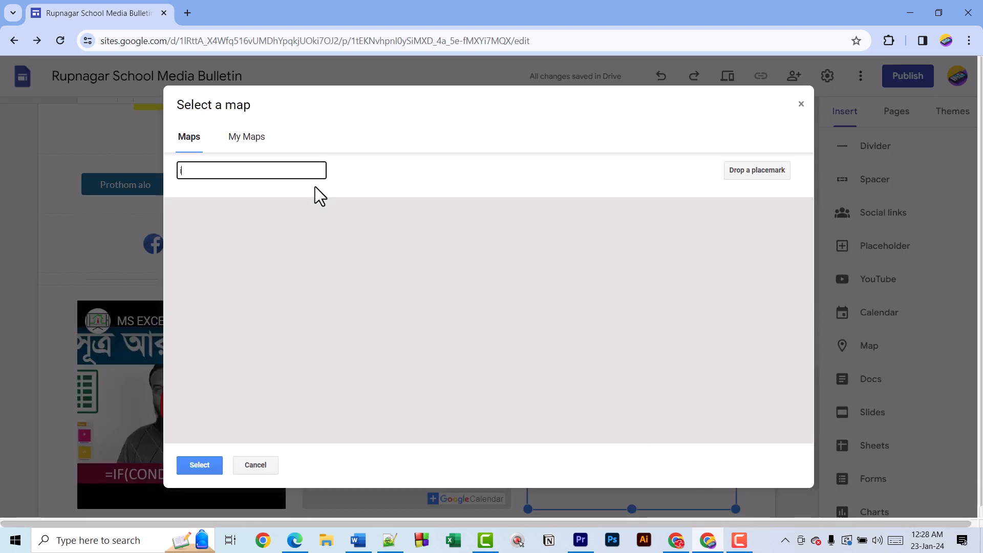
type("Victonline")
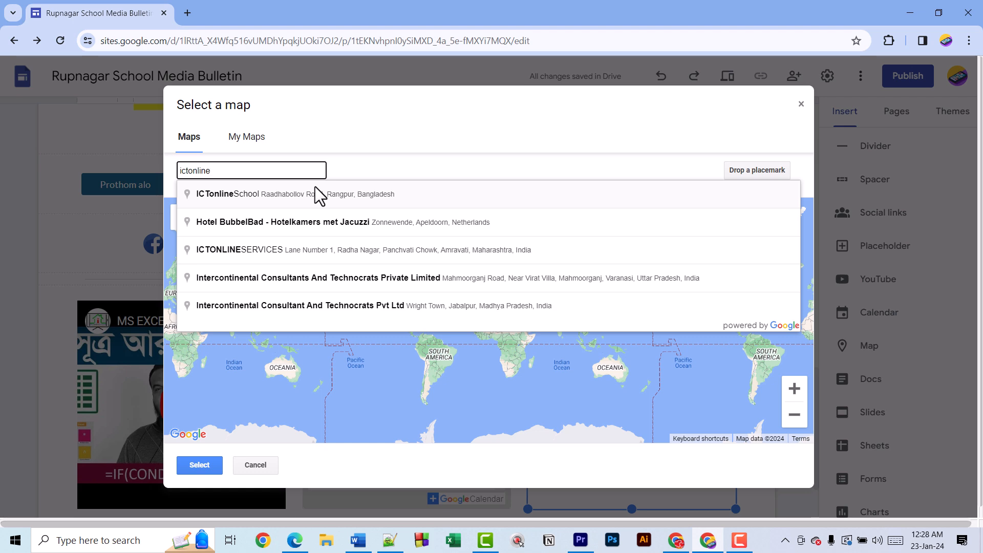
left_click(315, 194)
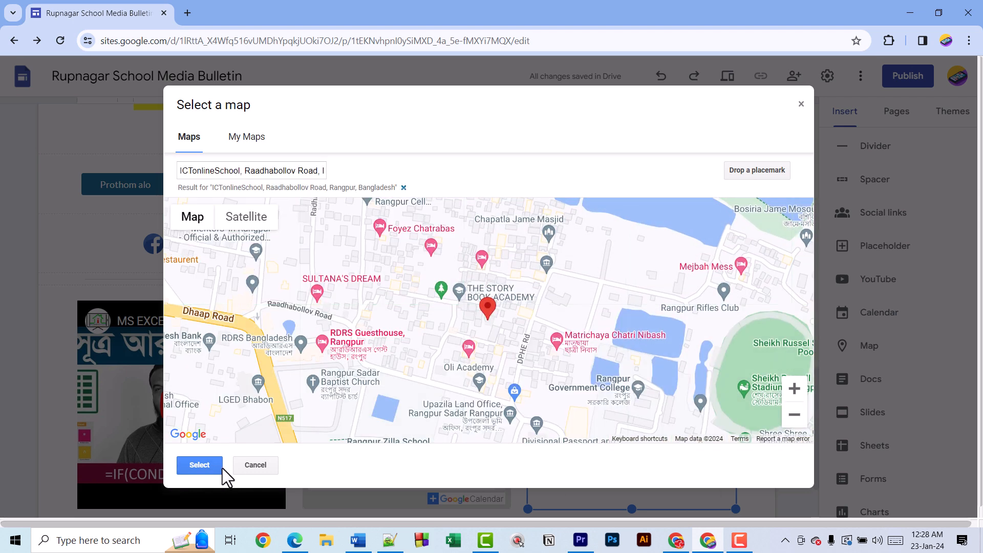
left_click(200, 465)
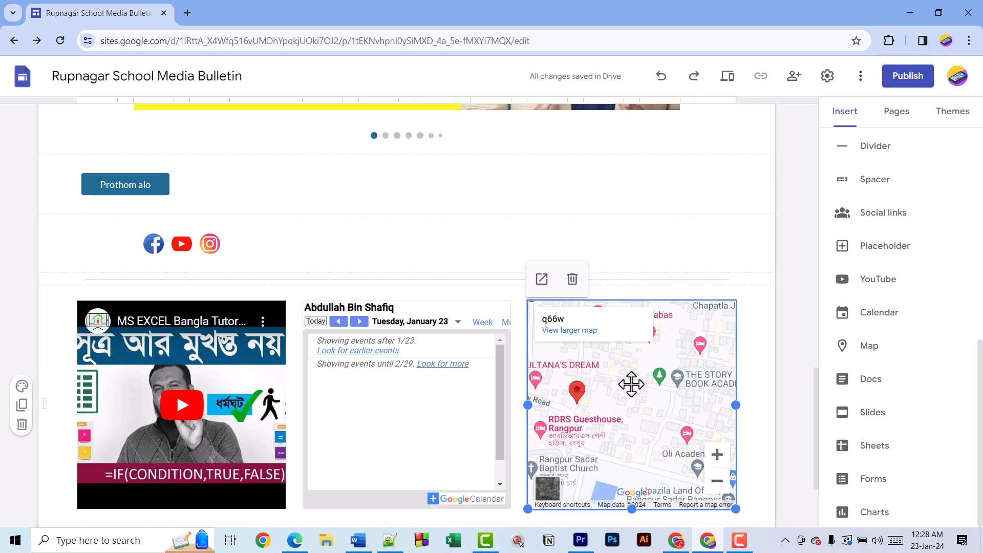
- Insert the Google Docs document "Session 3" below the video, calendar and map section
scroll(631, 384, "down", 3)
left_click(539, 413)
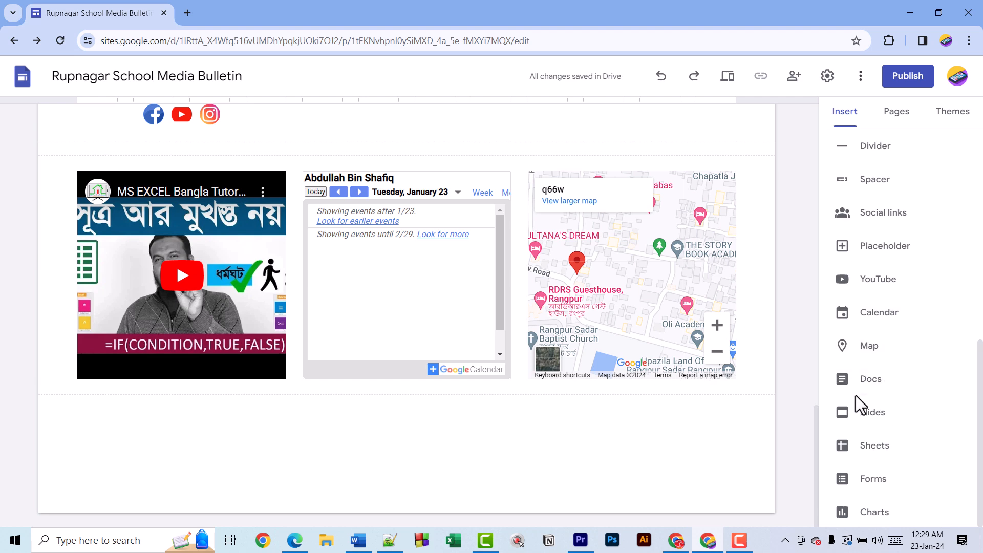
left_click(908, 399)
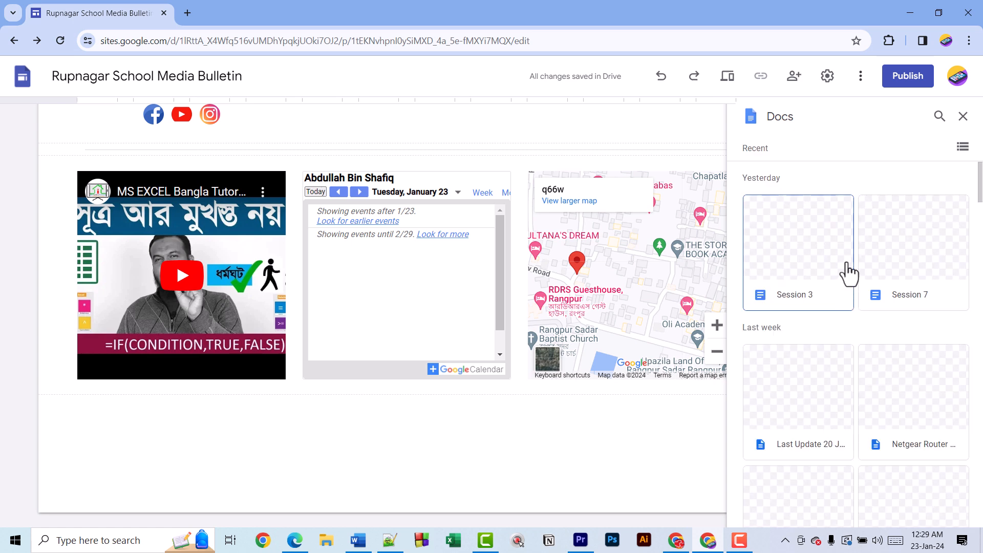
left_click(820, 262)
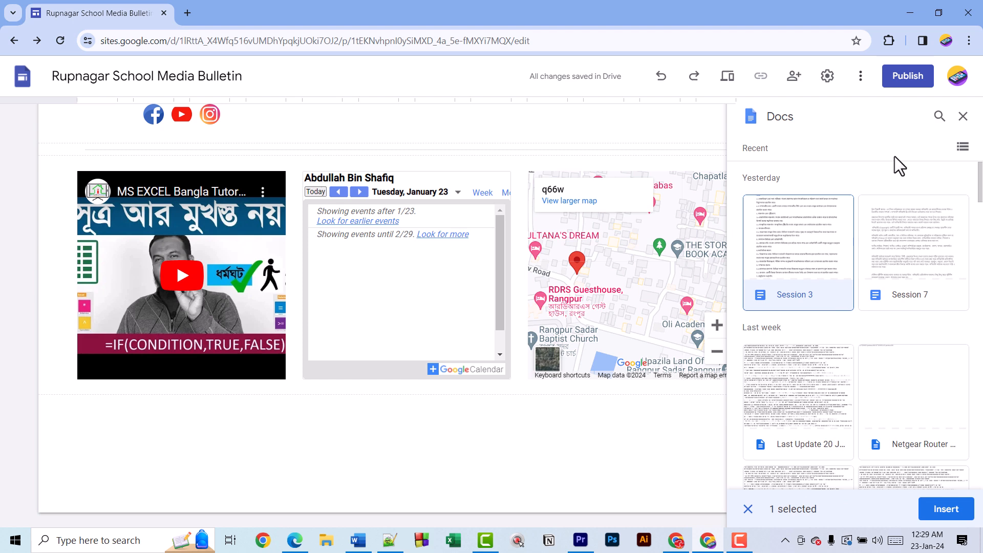
left_click(945, 512)
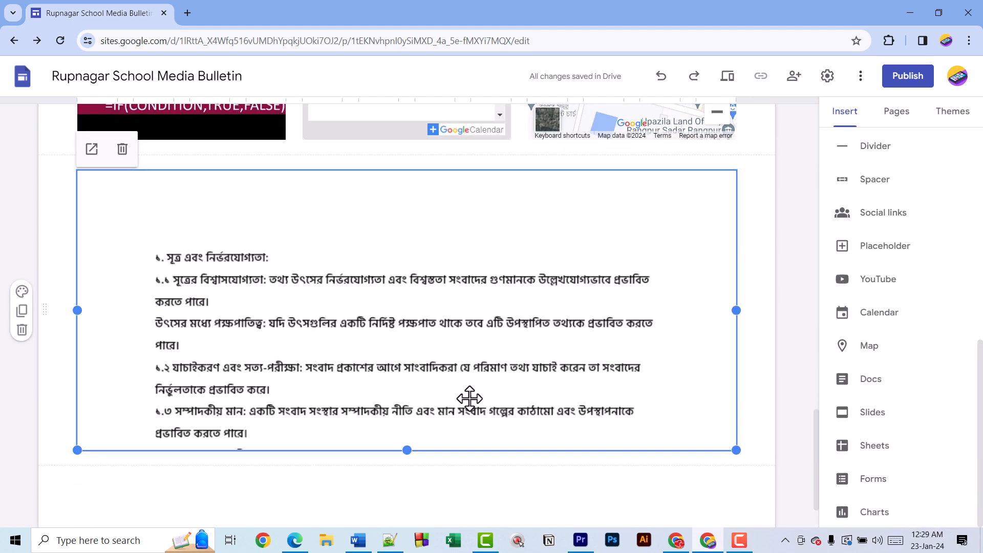
- Insert the "DigitechSardar C..." spreadsheet from last week below the document and widen it to the full content width
scroll(396, 354, "down", 2)
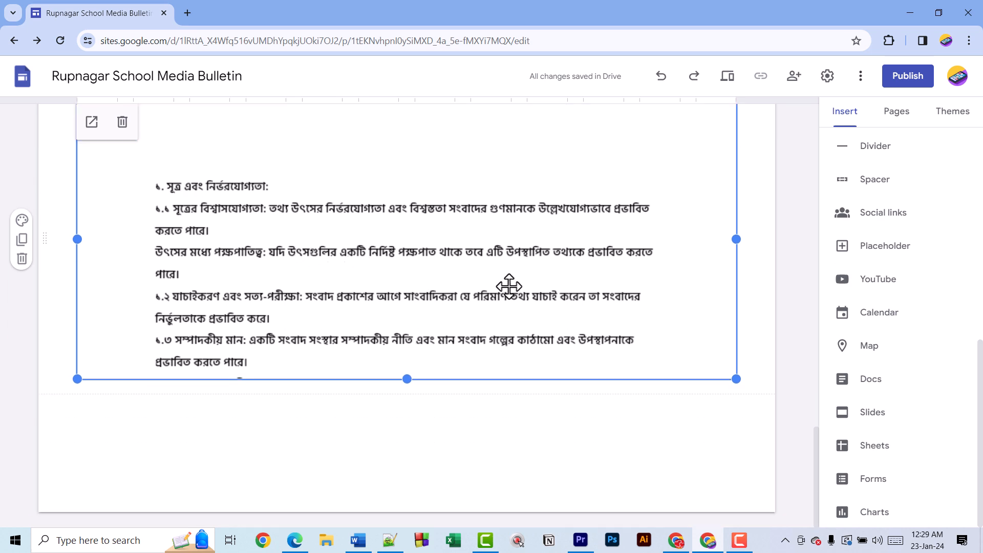
left_click(485, 398)
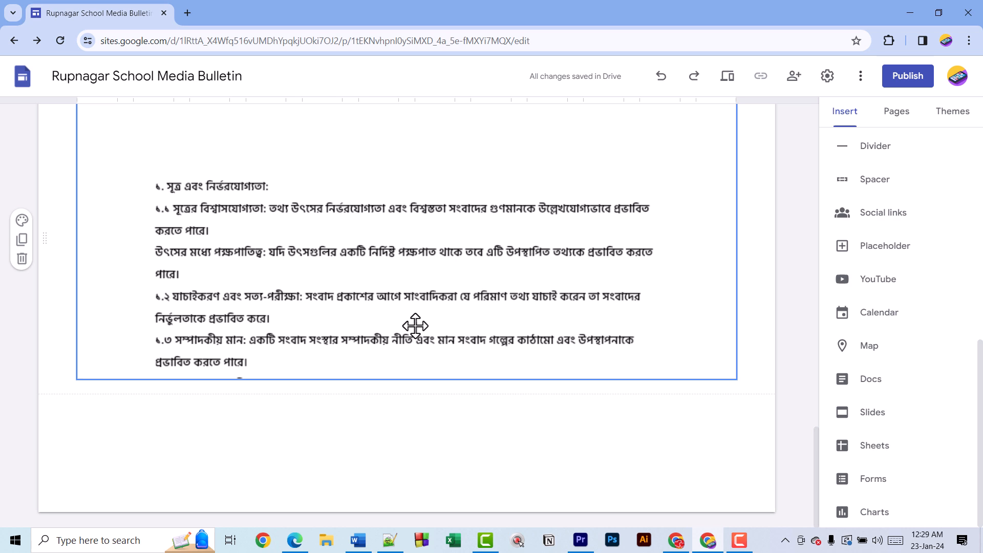
left_click(871, 449)
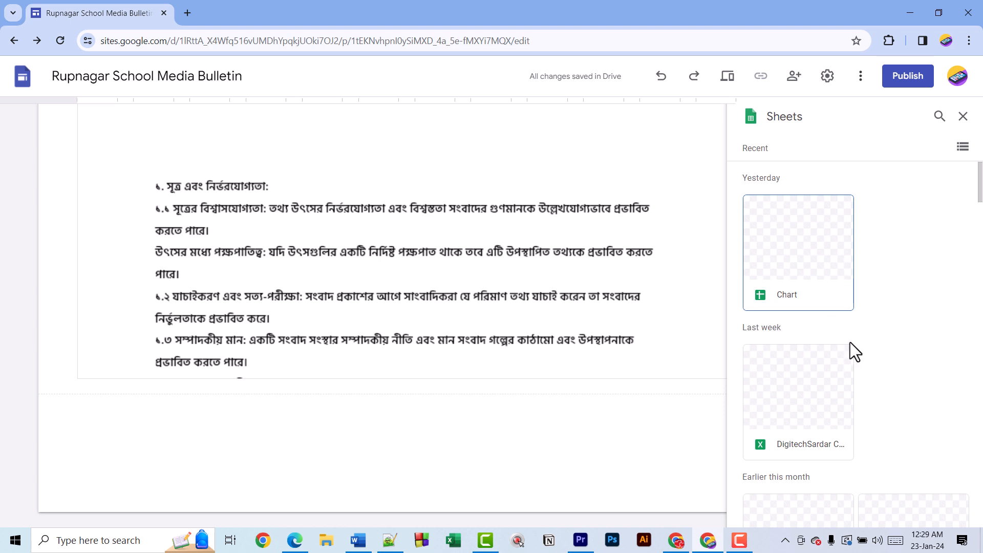
double_click(772, 397)
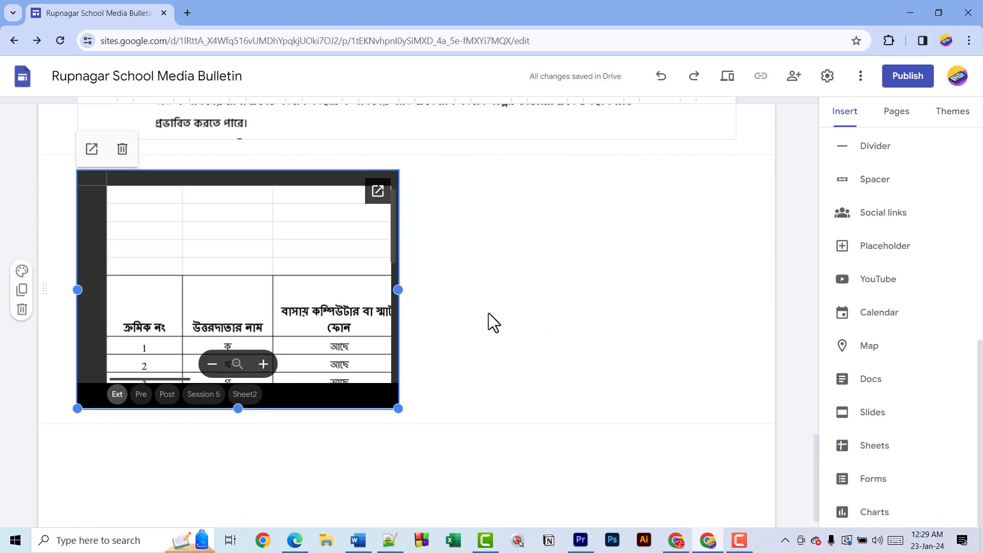
left_click_drag(397, 290, 765, 288)
left_click(633, 421)
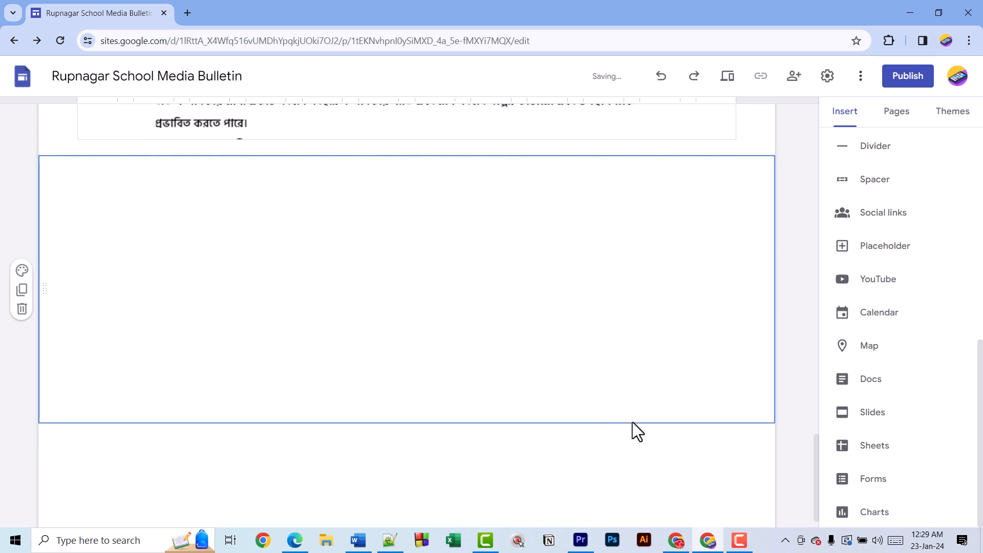
- Insert the Google Form "survey" below the spreadsheet and stretch it to the full content width
left_click(902, 476)
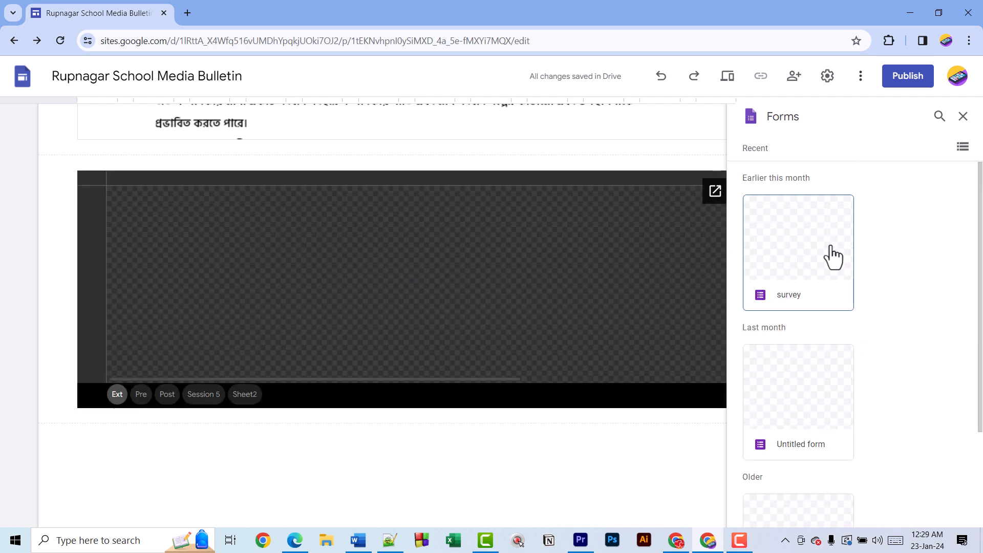
left_click(794, 267)
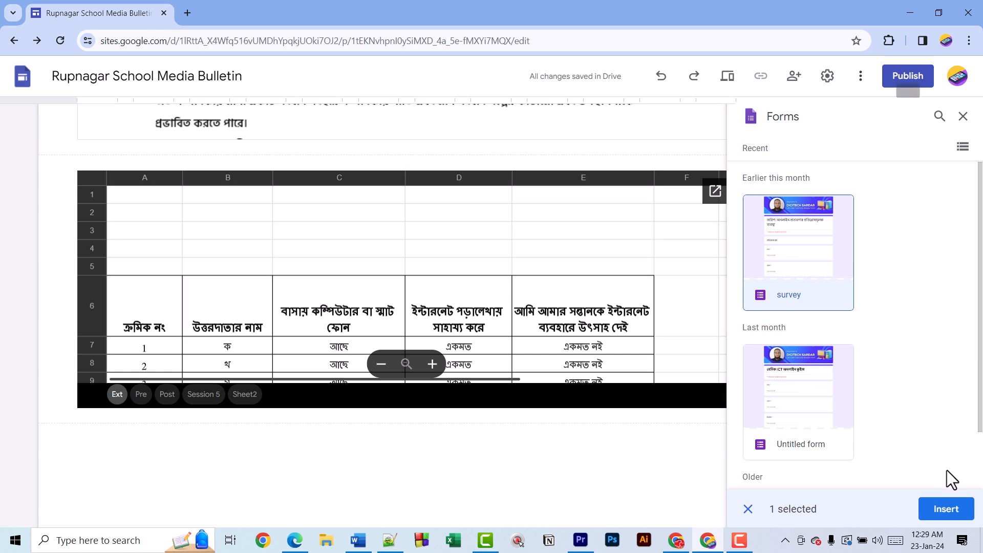
left_click(946, 508)
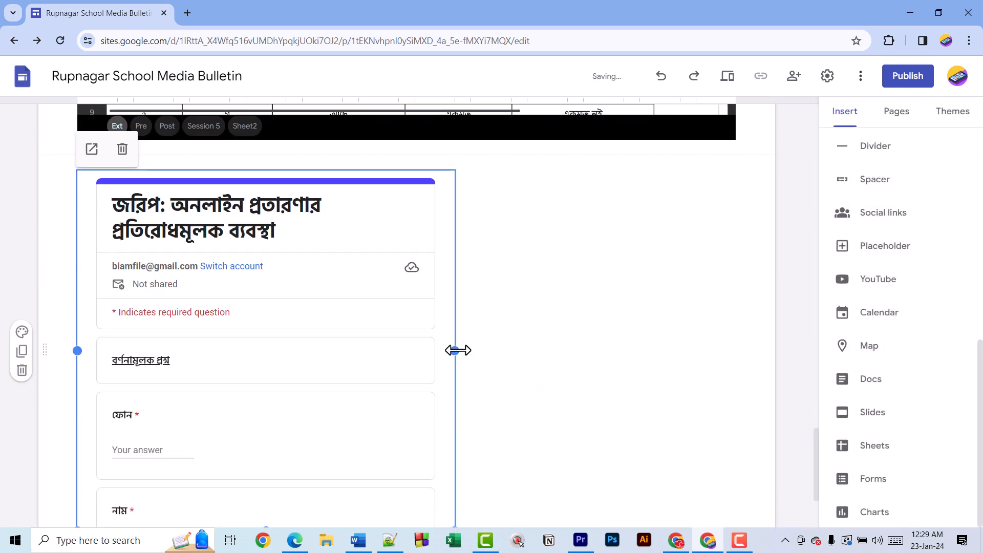
left_click_drag(456, 351, 777, 336)
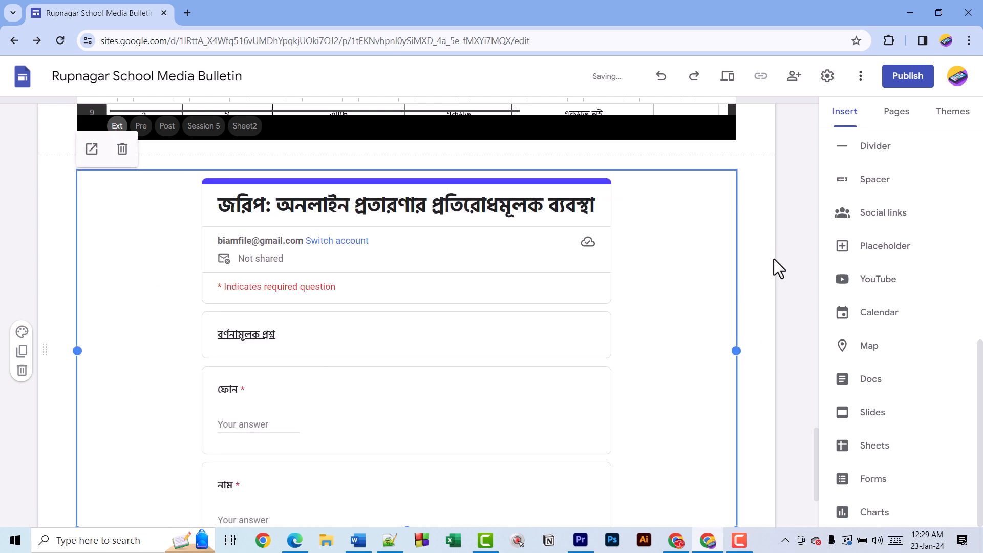
left_click(779, 273)
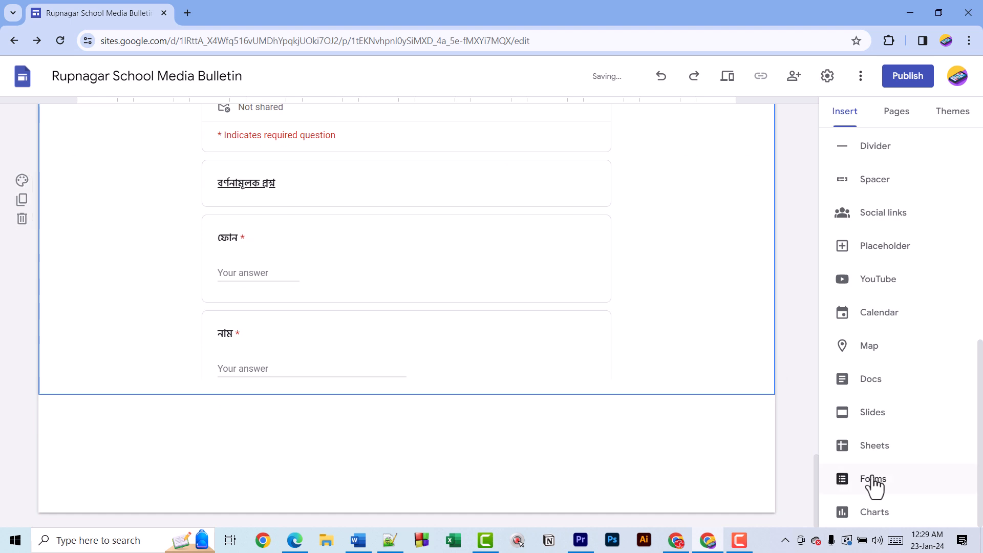
- Insert the "Bangla , English and DT" column chart from the "Chart" spreadsheet below the form and move it toward the section's middle
left_click(876, 512)
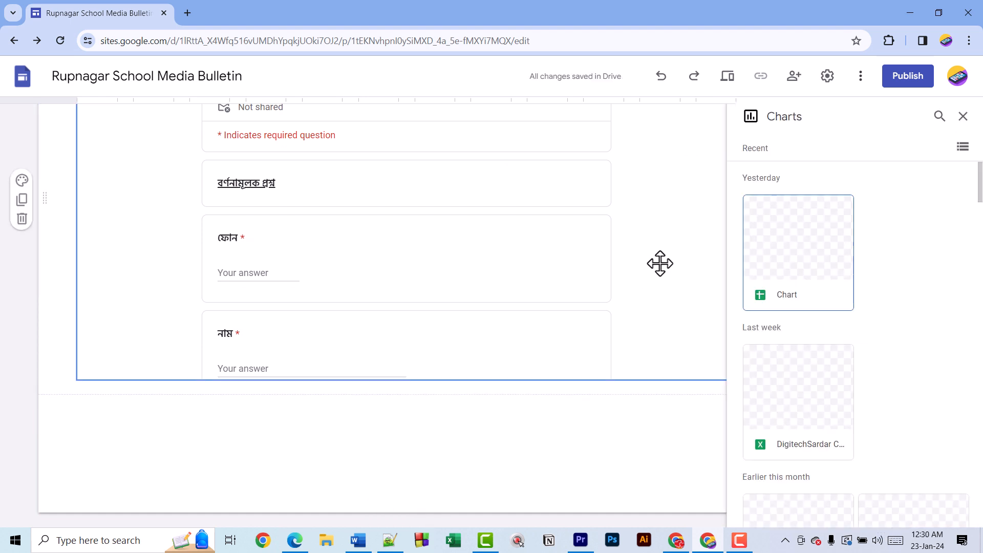
left_click(814, 248)
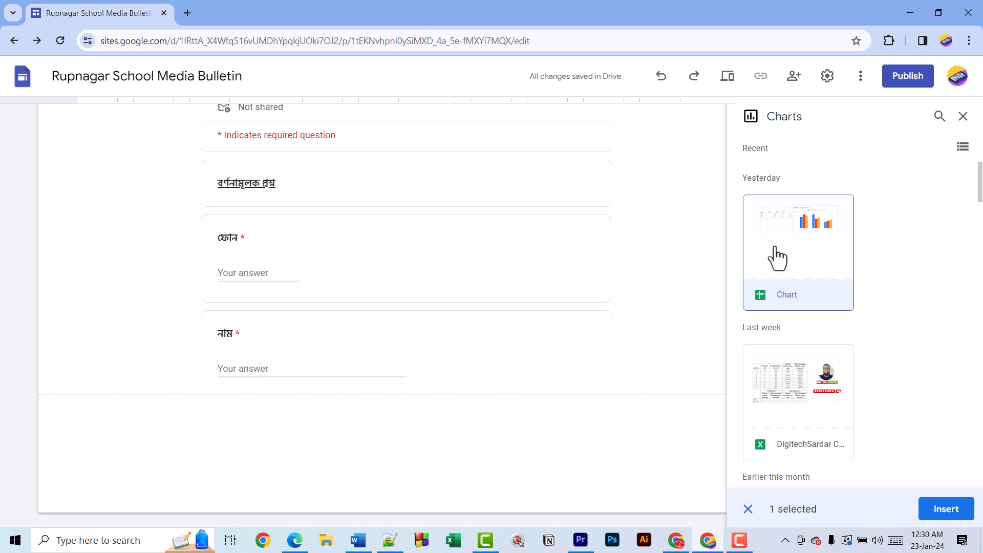
left_click(947, 510)
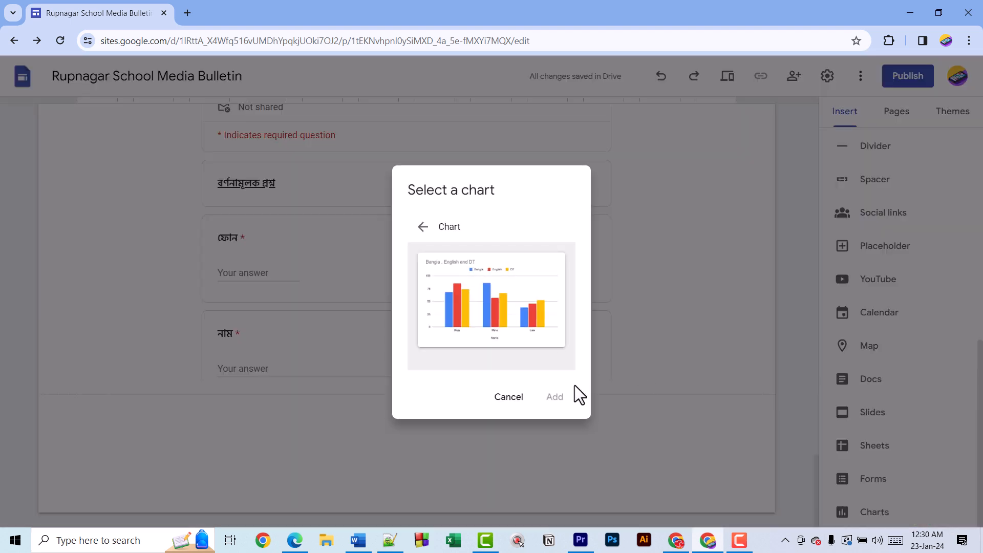
left_click(500, 325)
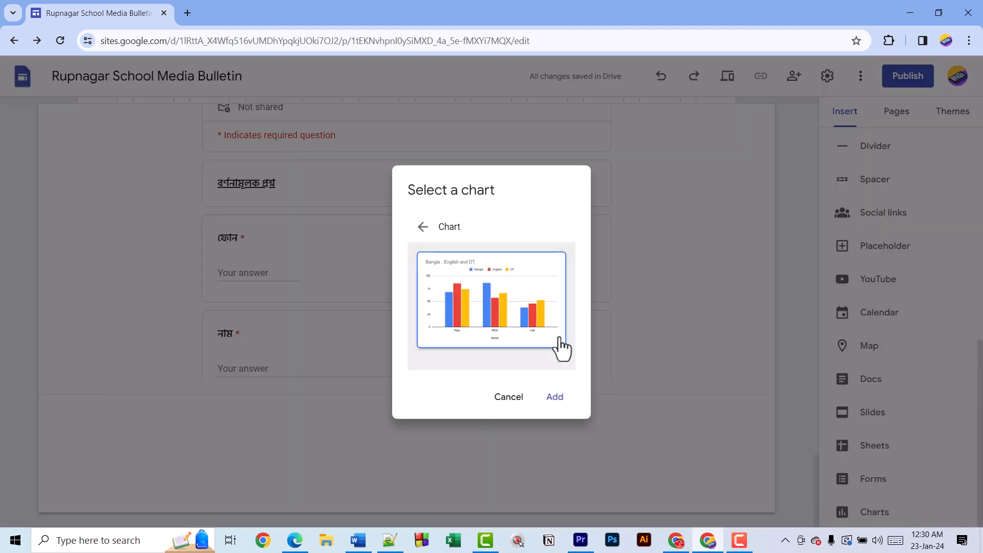
left_click(592, 409)
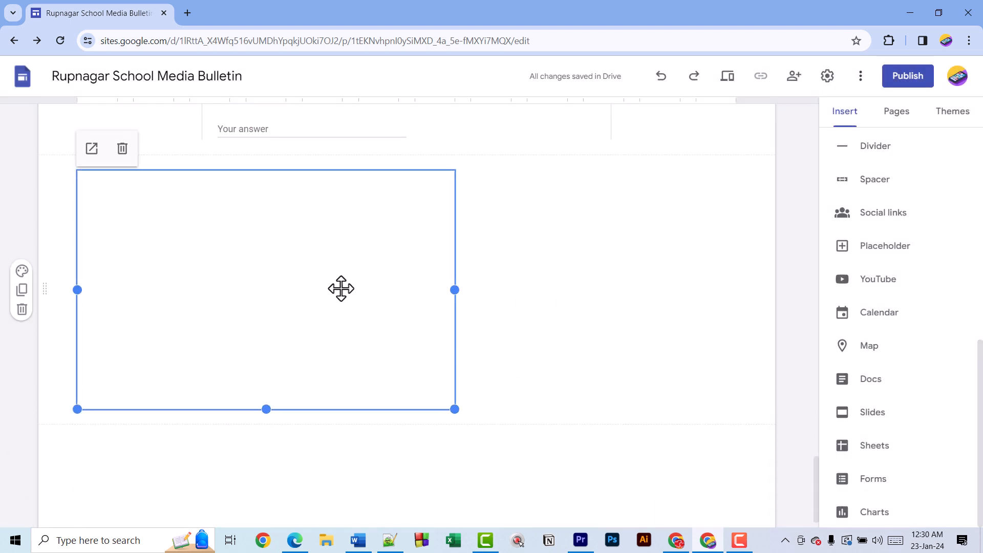
left_click_drag(295, 275, 476, 251)
- Compare the Level and Diplomat themes on the site and apply Level
left_click(898, 119)
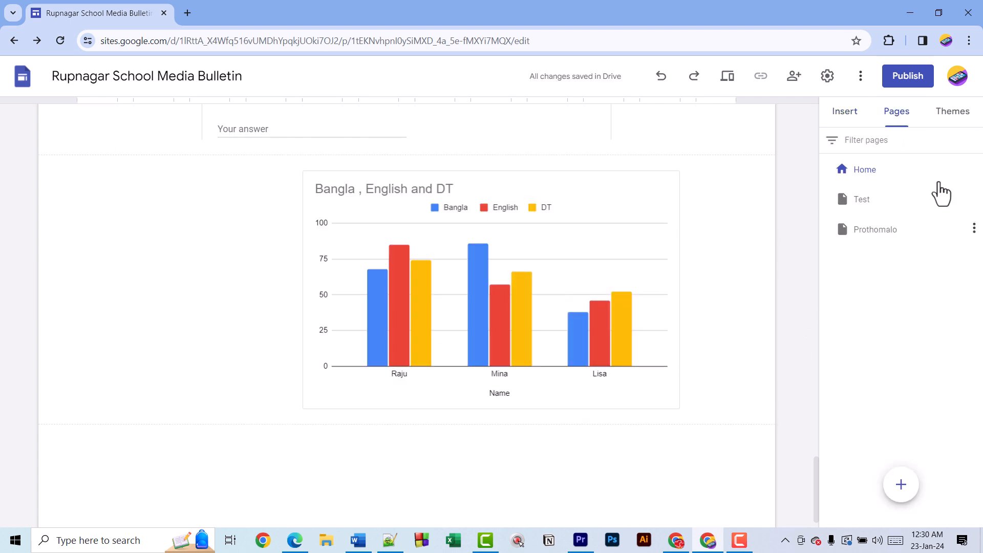
left_click(953, 116)
scroll(934, 277, "down", 1)
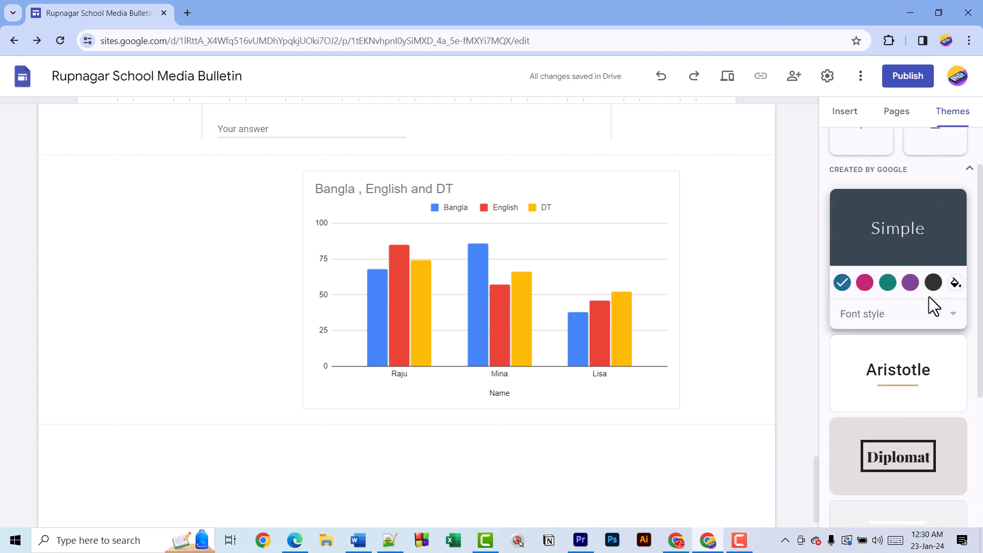
scroll(932, 308, "down", 4)
scroll(728, 315, "up", 20)
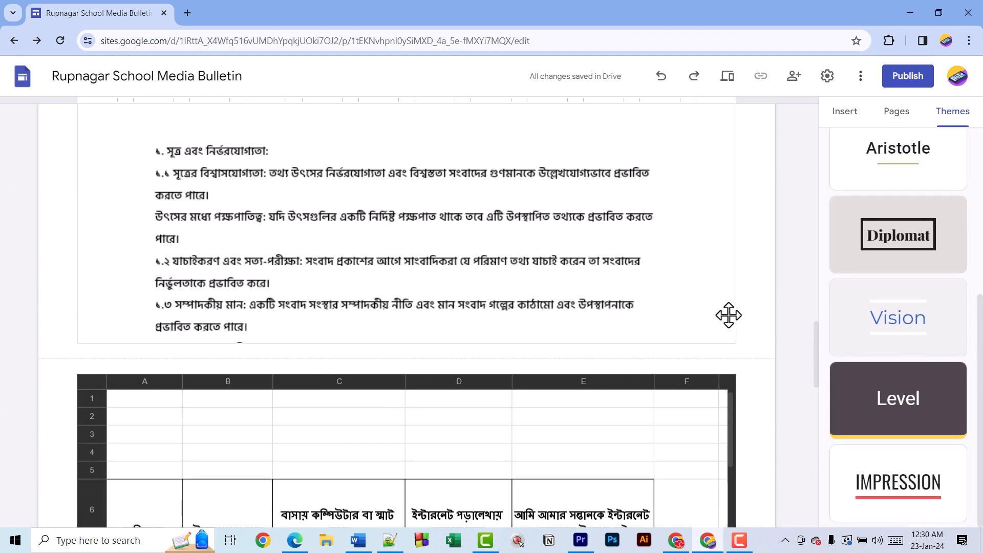
scroll(729, 315, "up", 10)
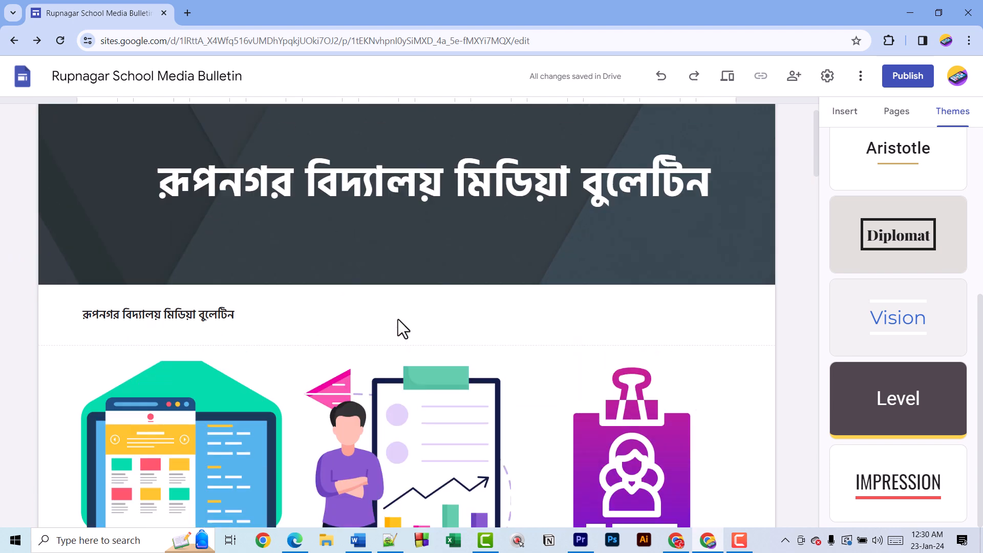
left_click(876, 399)
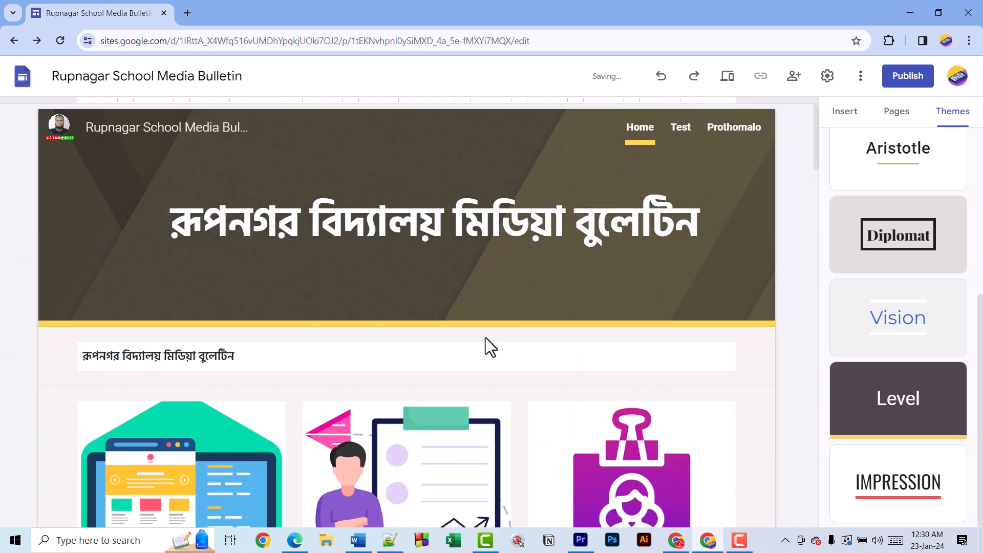
left_click(890, 239)
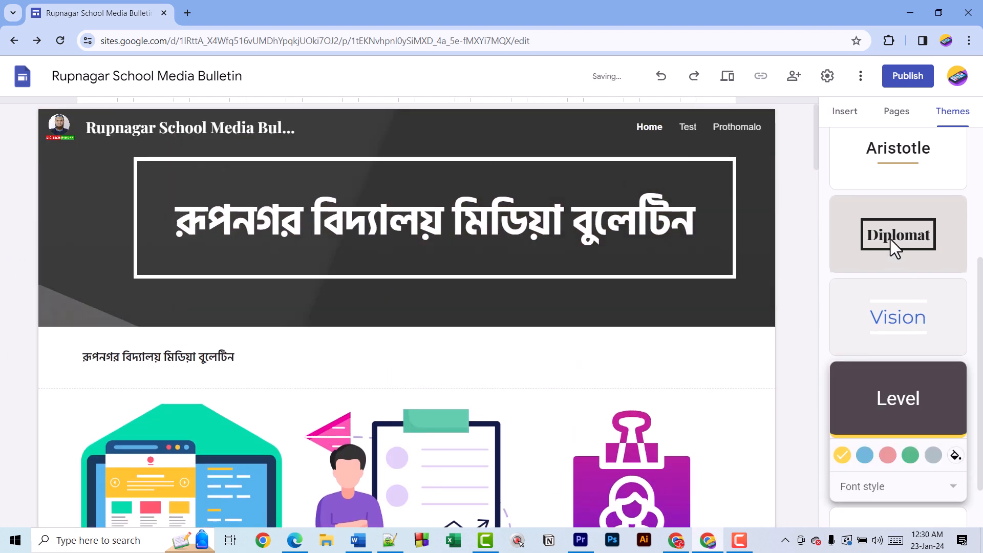
left_click(896, 409)
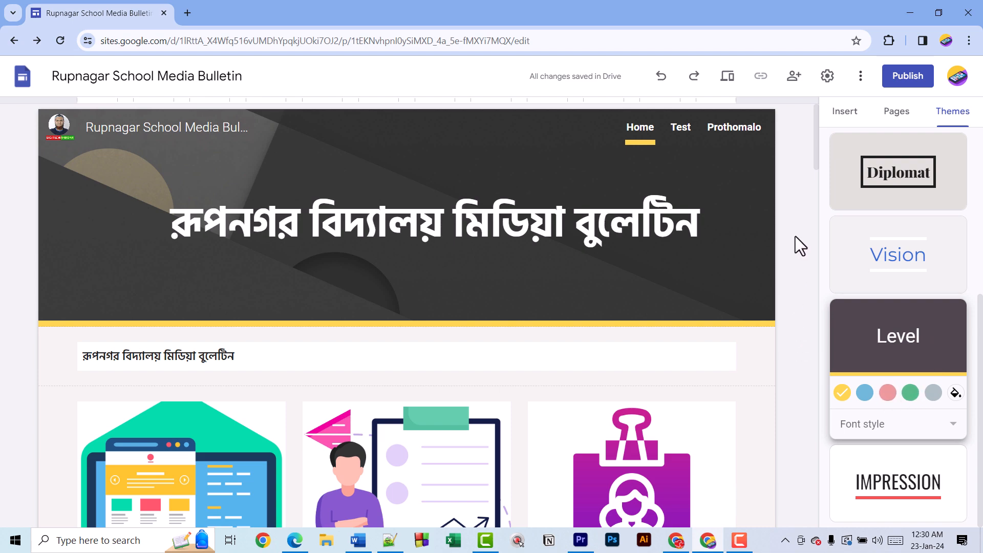
scroll(743, 229, "down", 15)
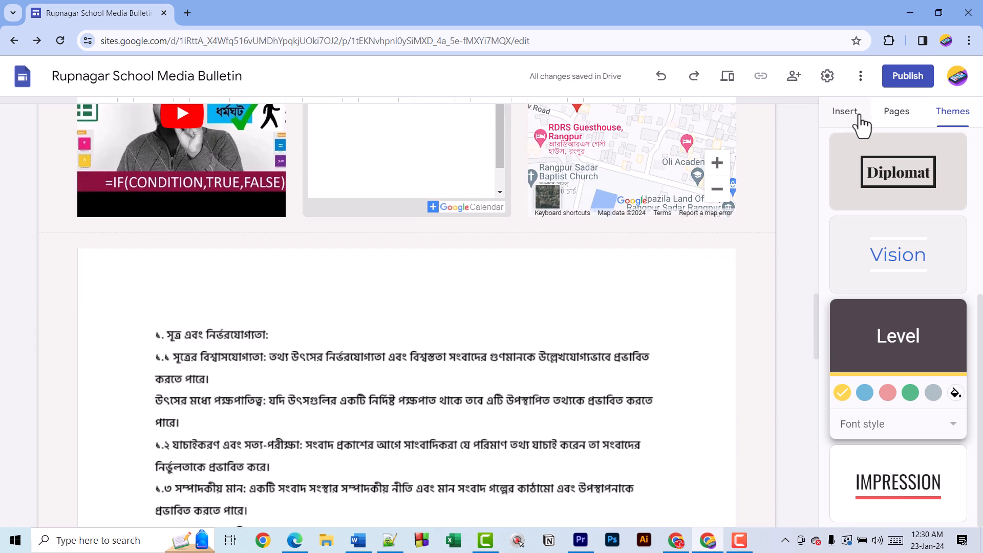
left_click(845, 112)
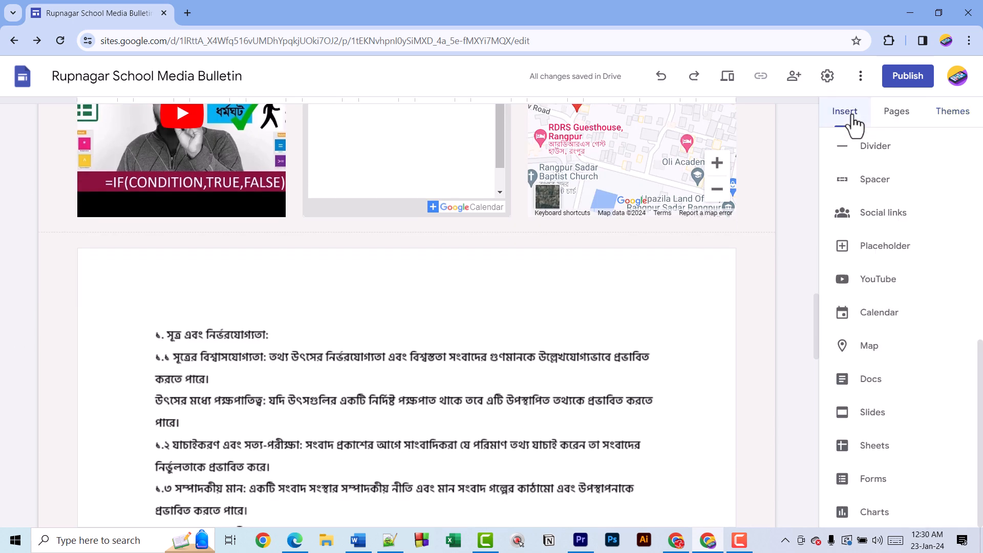
scroll(809, 325, "up", 8)
scroll(942, 379, "up", 6)
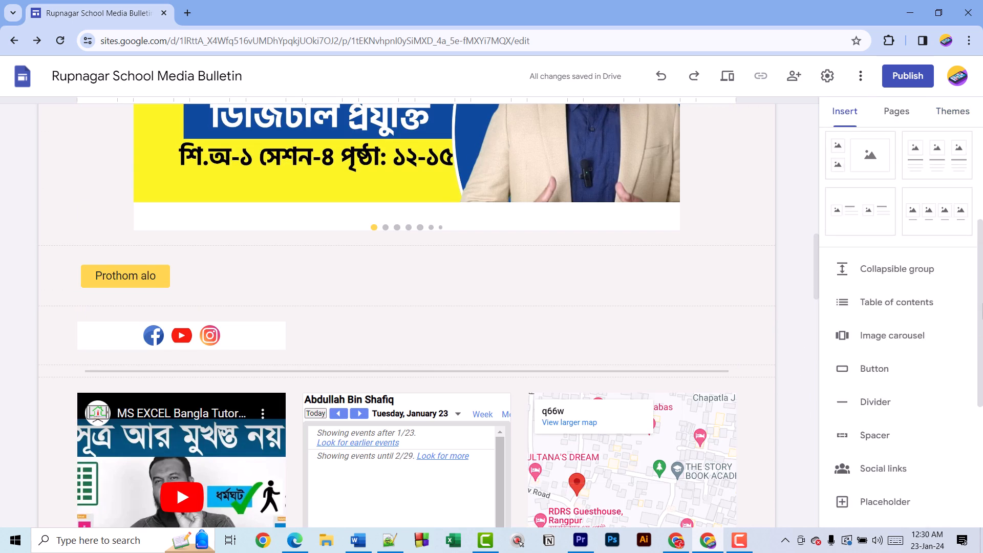